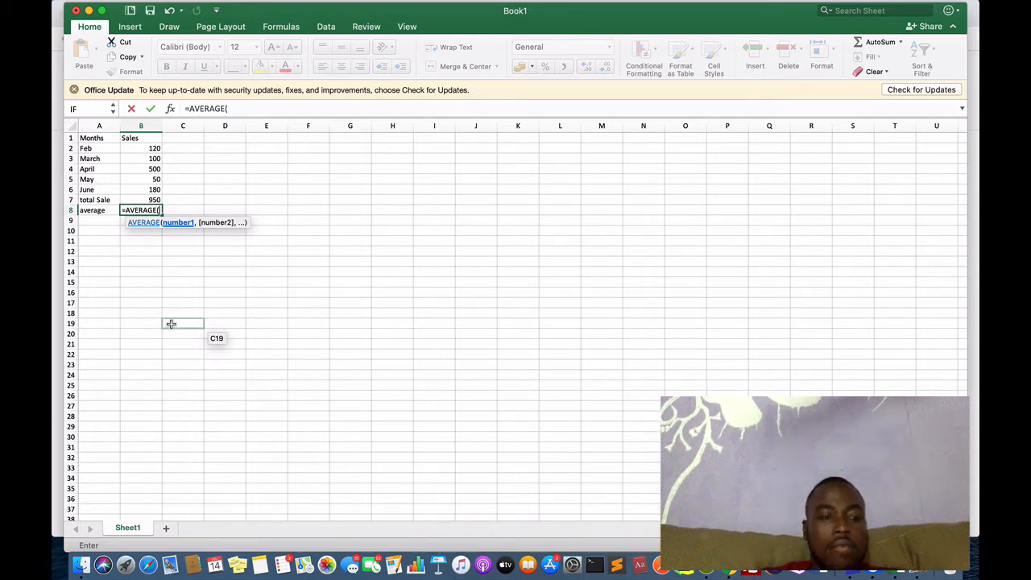
Complete the average formula in cell B8 as =AVERAGE(B2:B6) to cover the February to June sales.
text(B2)
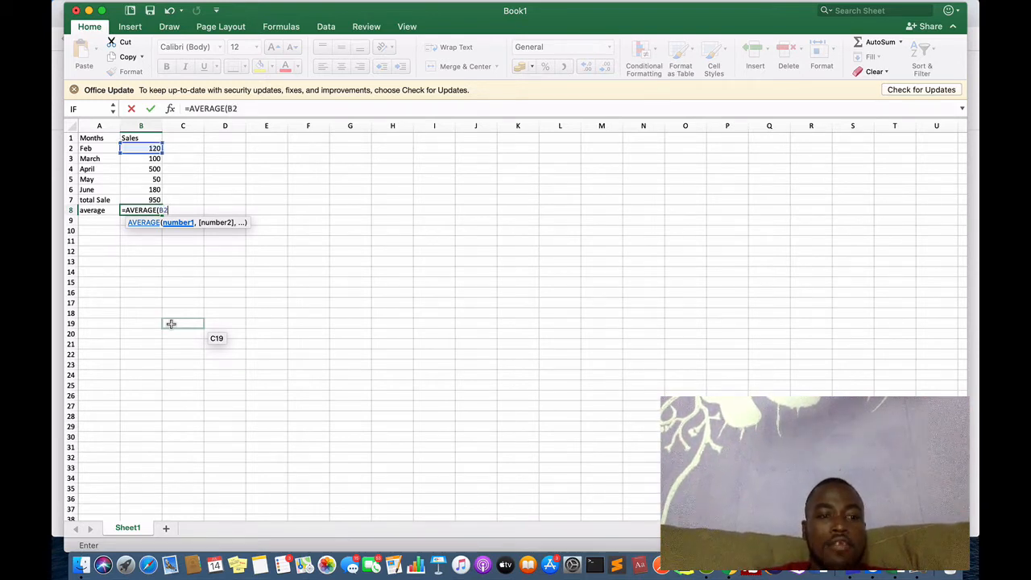
text(:B6)
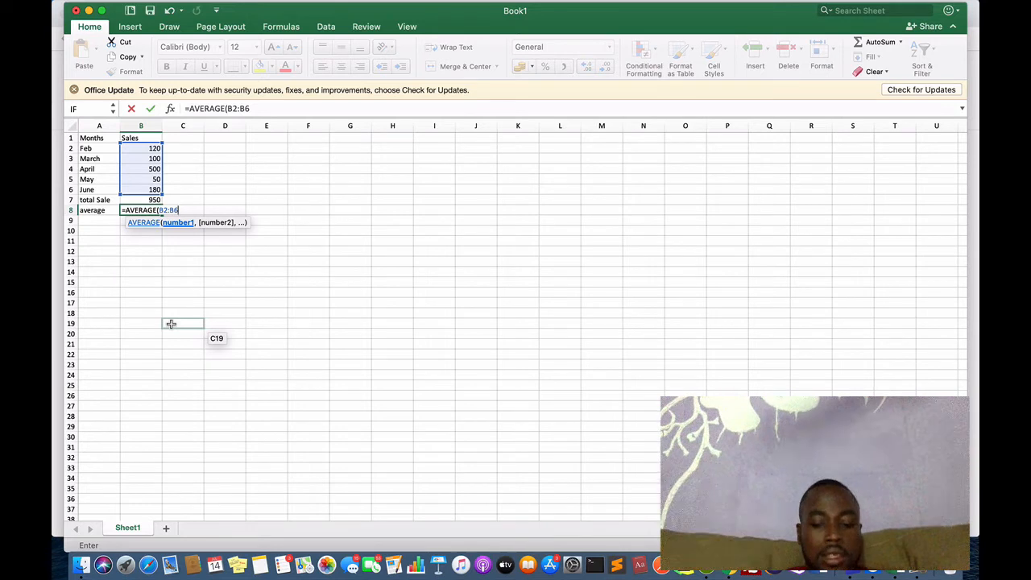
text())
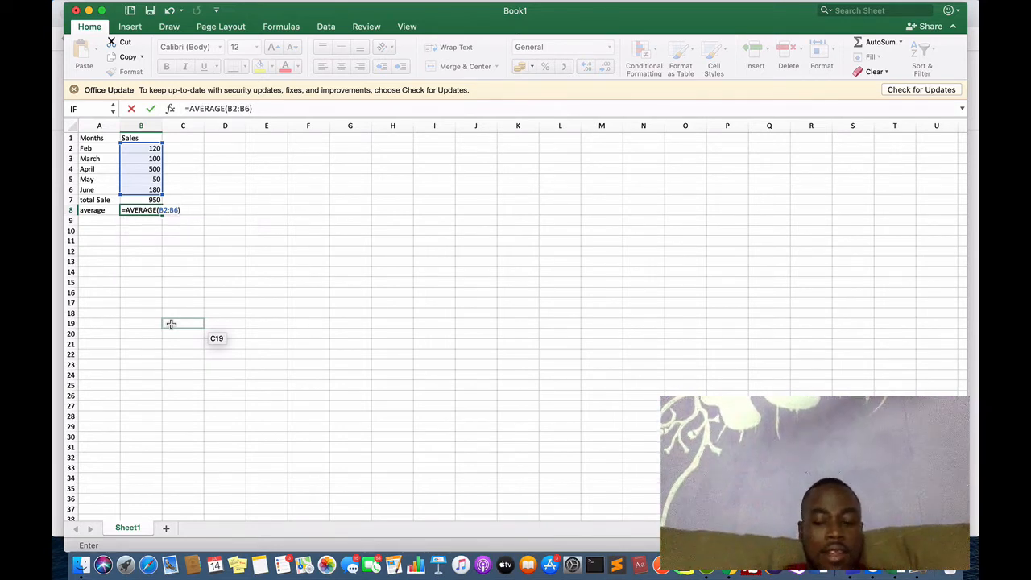
key(Return)
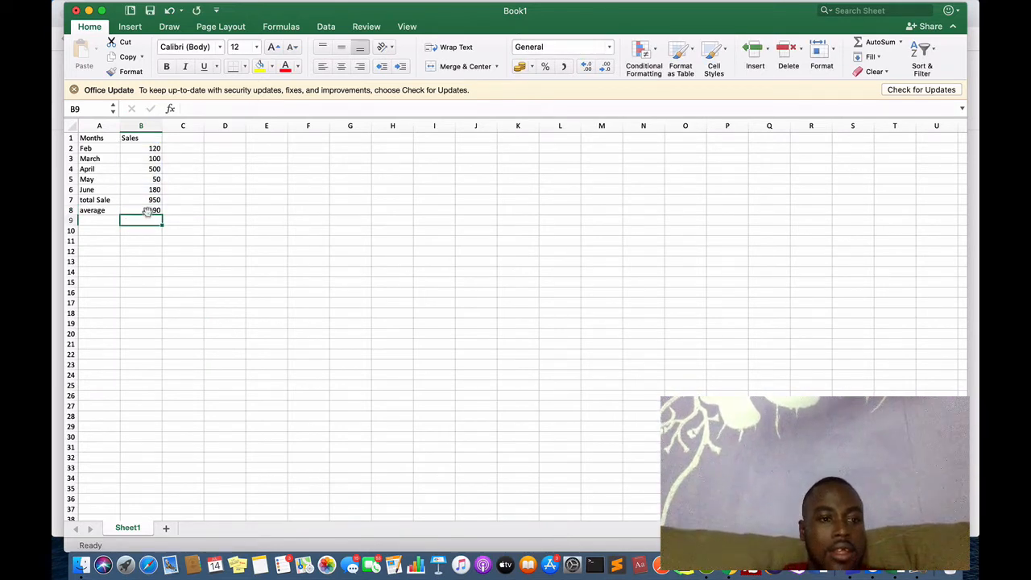
Examine the average formula in cell B8 and the monthly sales cells it refers to.
click(149, 210)
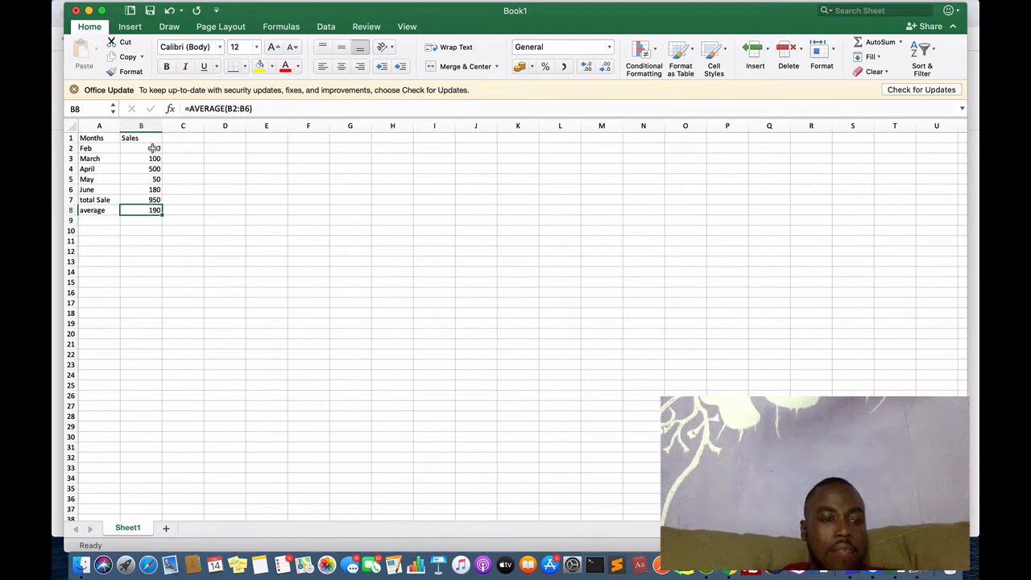
drag(153, 148, 149, 196)
click(145, 209)
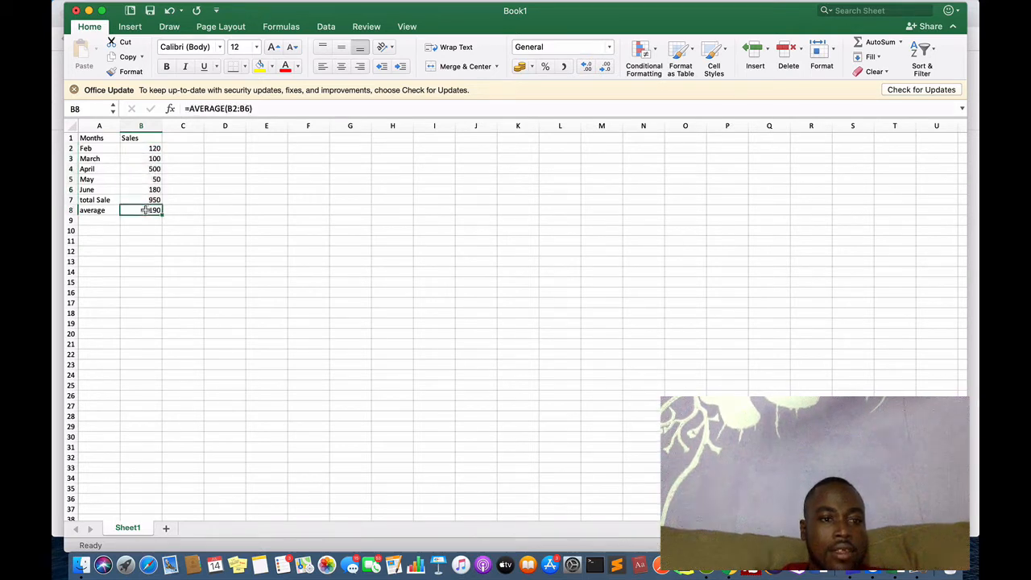
click(210, 108)
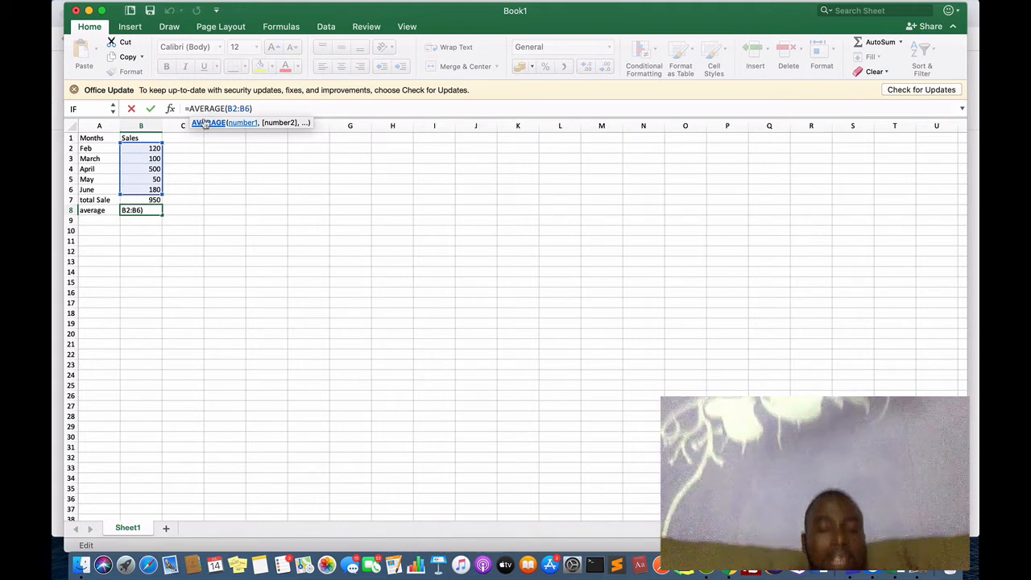
click(152, 220)
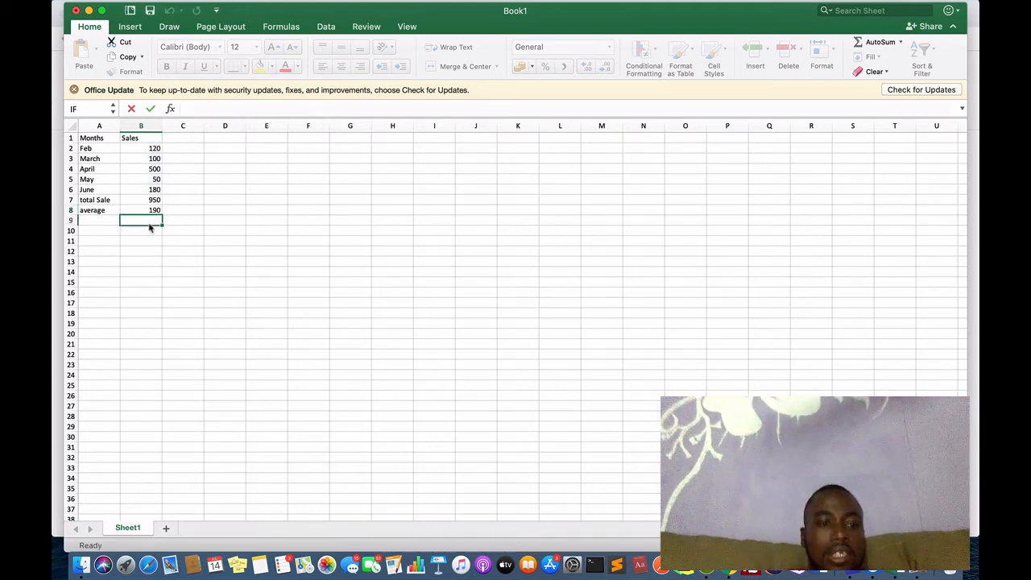
click(150, 210)
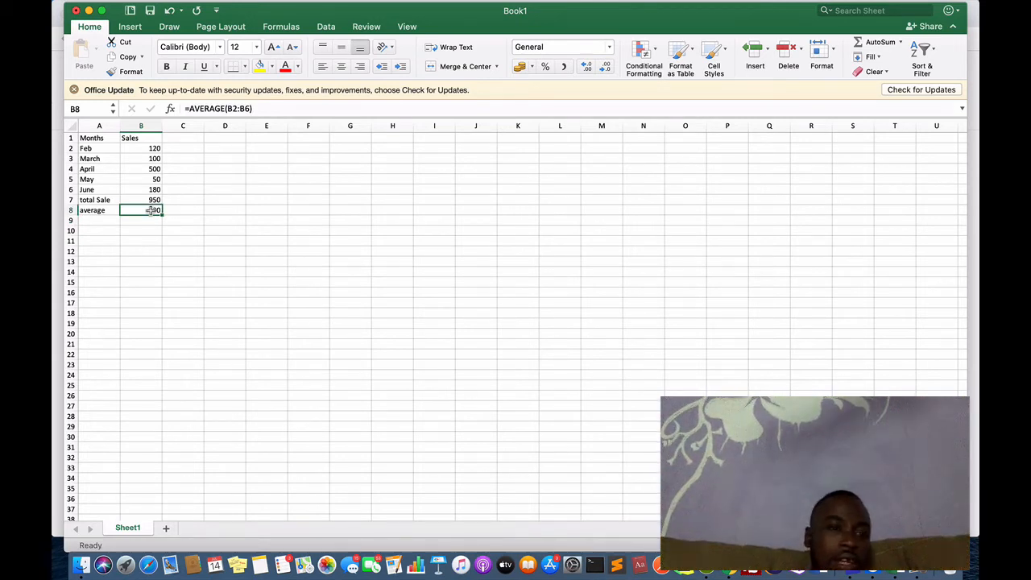
click(136, 222)
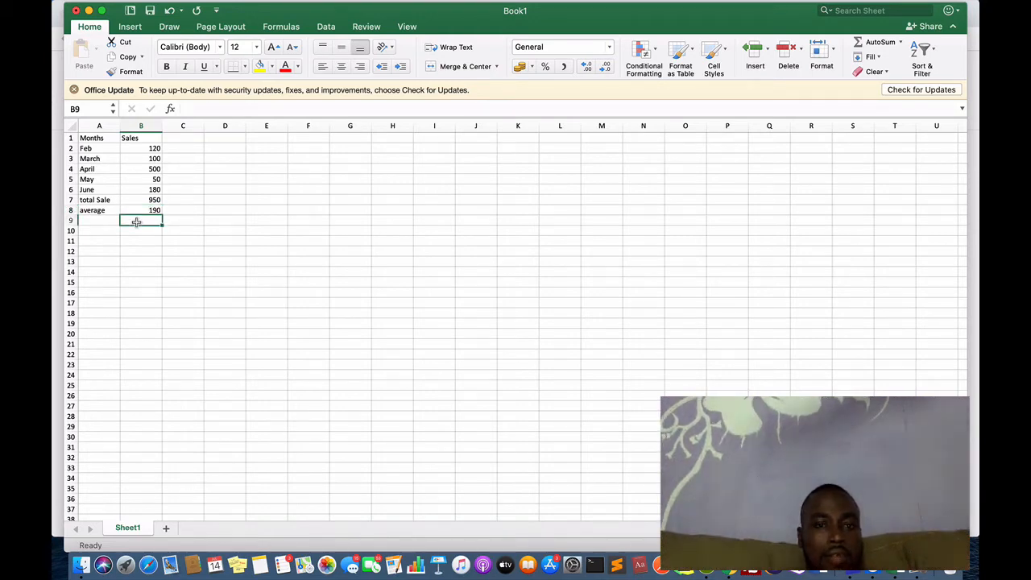
key(super+s)
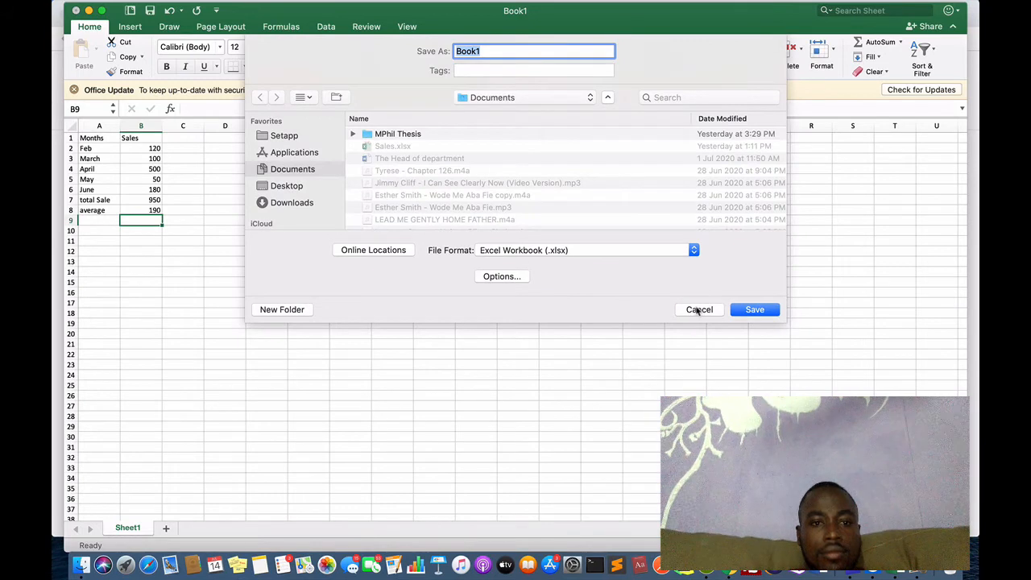
click(696, 310)
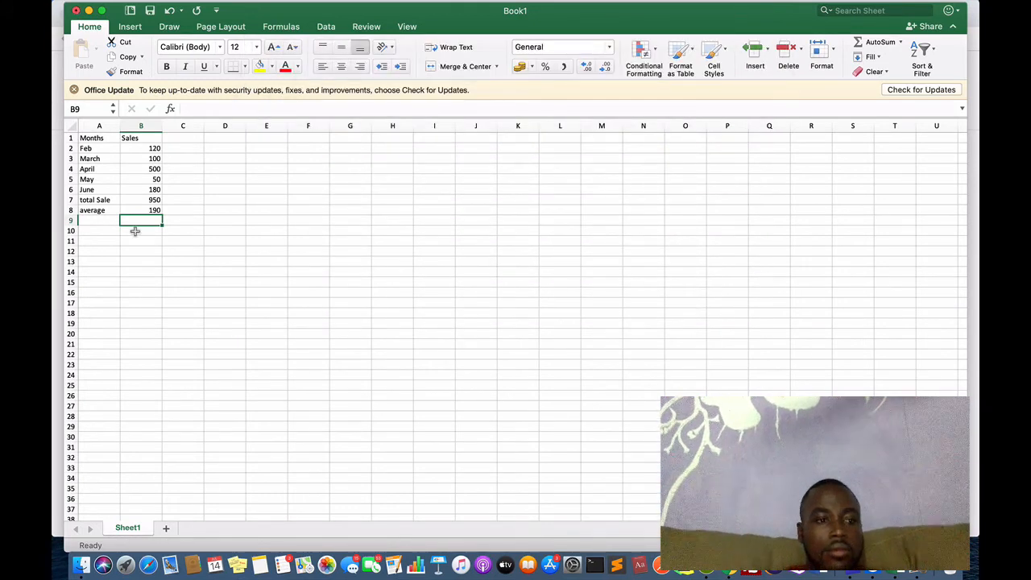
Label cell A9 "Minimum" below the average row.
click(91, 219)
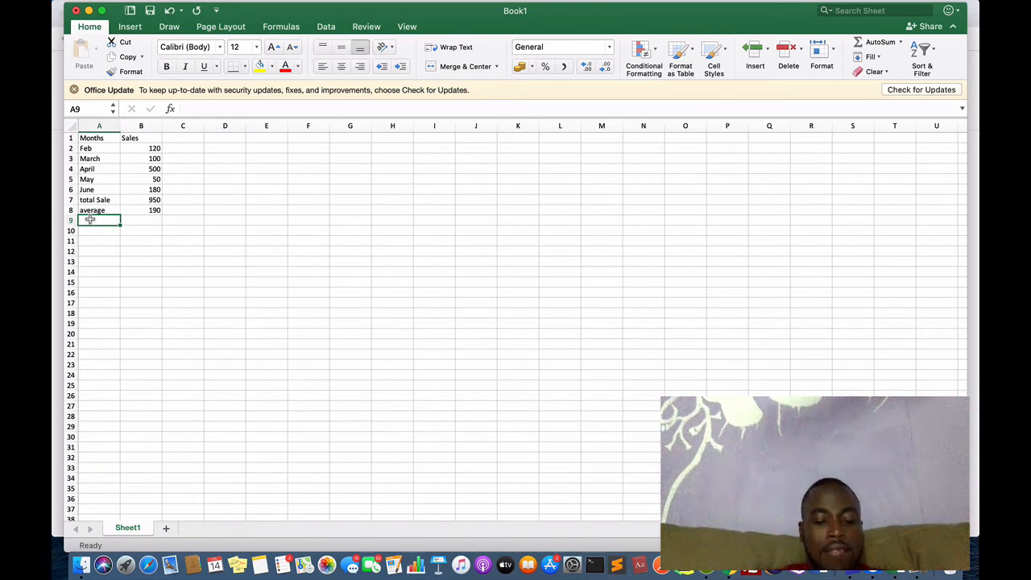
text(Minim)
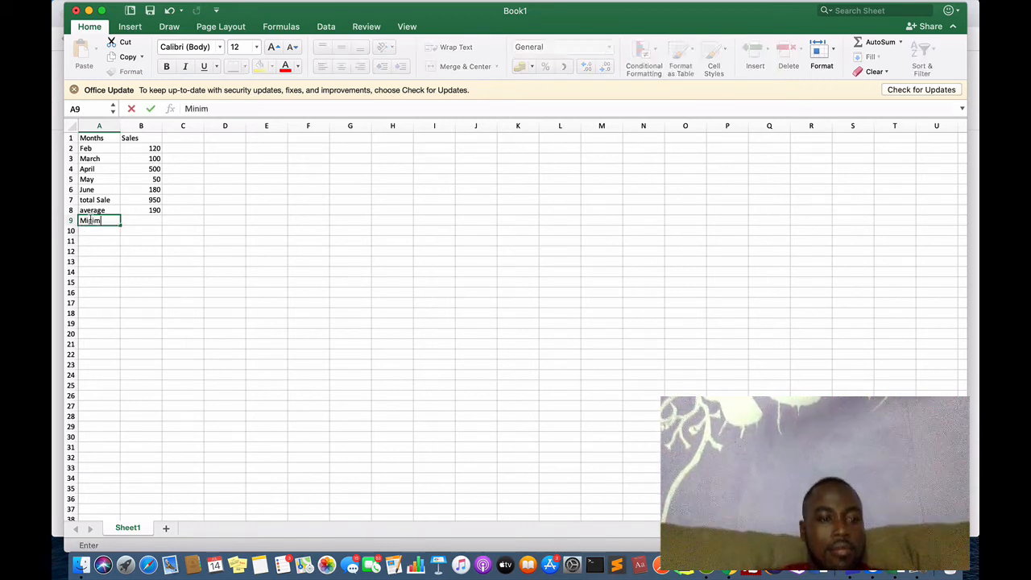
text(um)
Calculate the lowest monthly sale in cell B9 with =MIN(B2:B6) and inspect the entered formula.
click(137, 218)
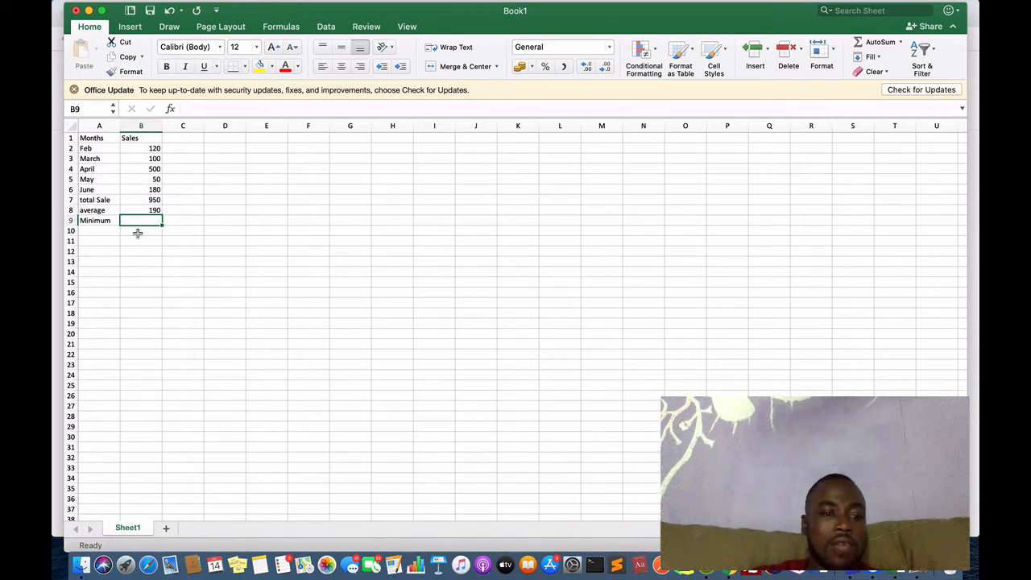
text(=)
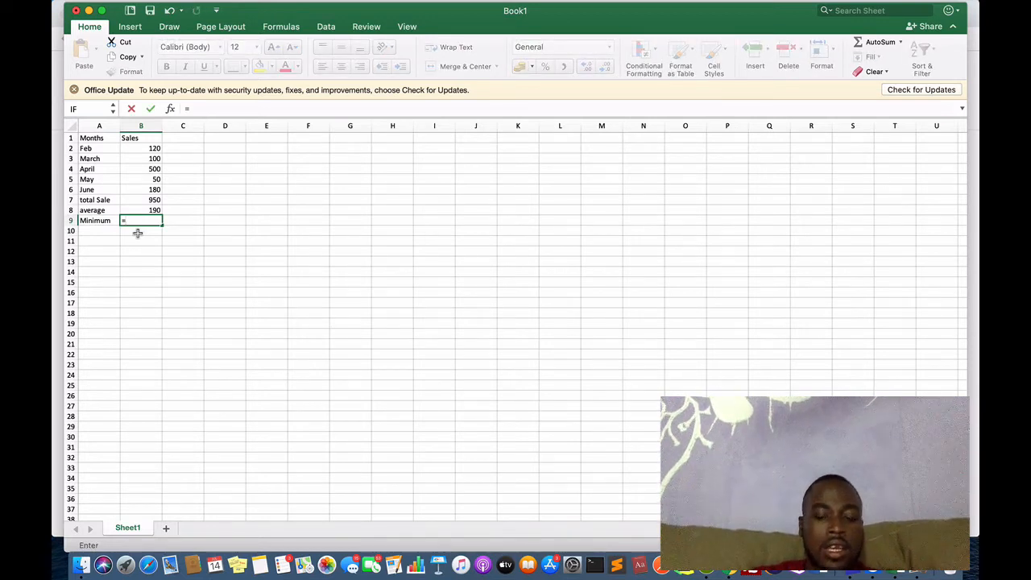
text(Min)
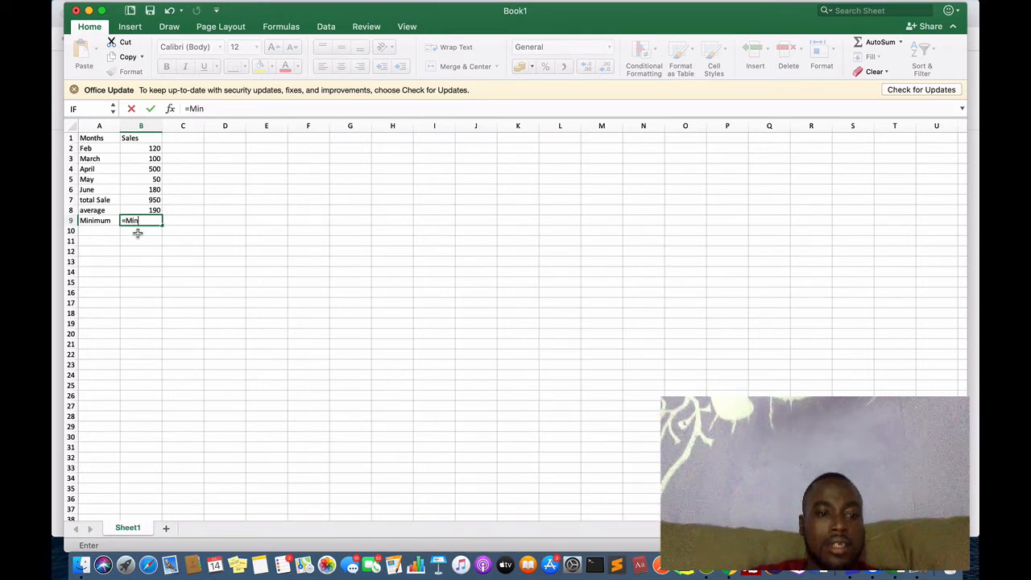
text(()
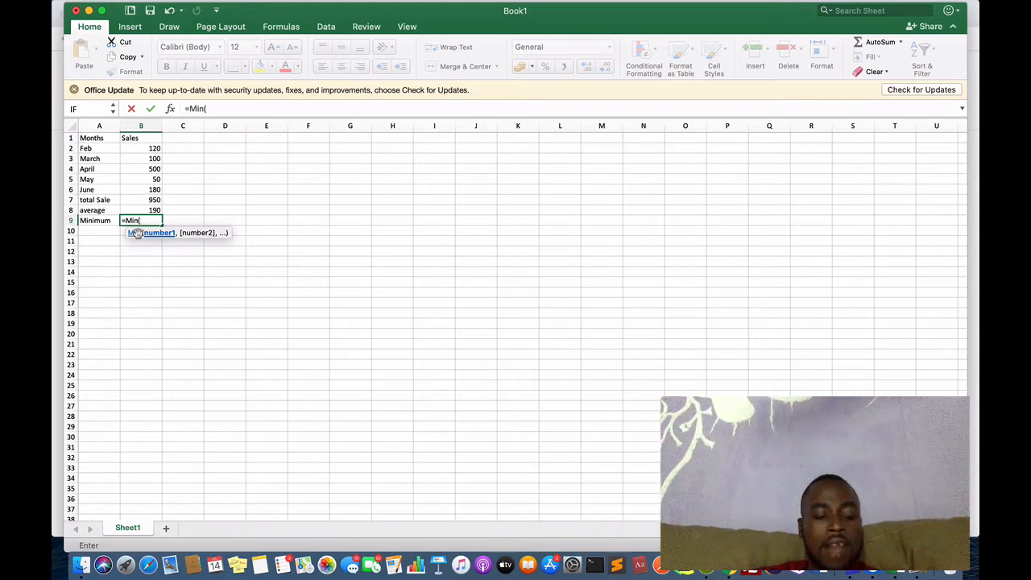
text(B2)
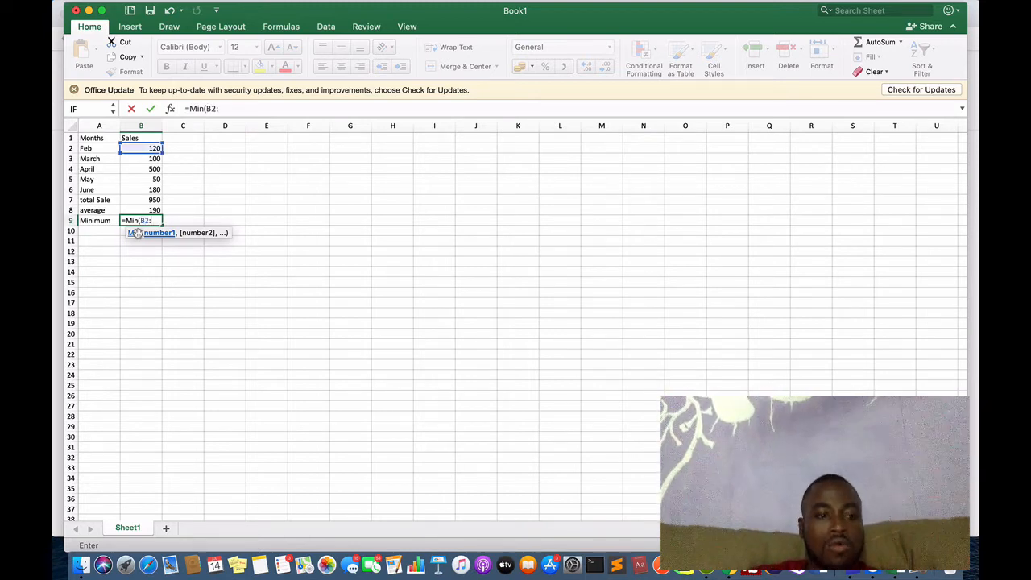
text(:B6)
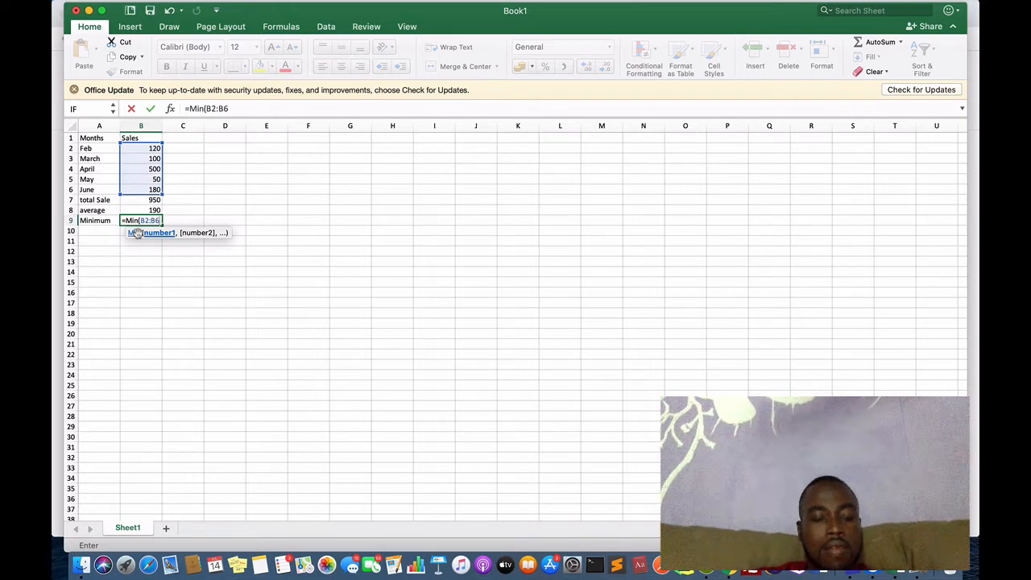
text())
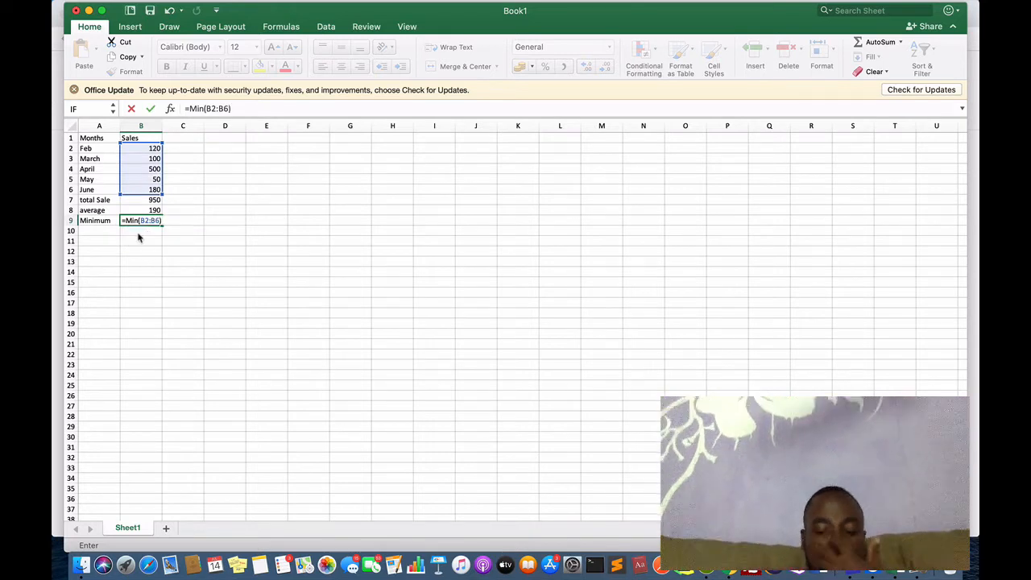
key(Return)
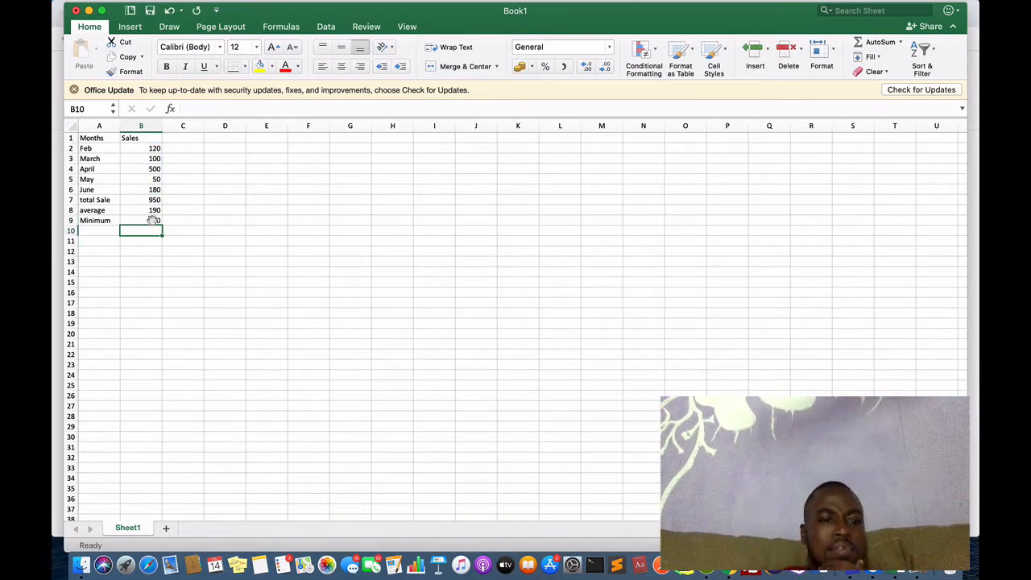
click(153, 220)
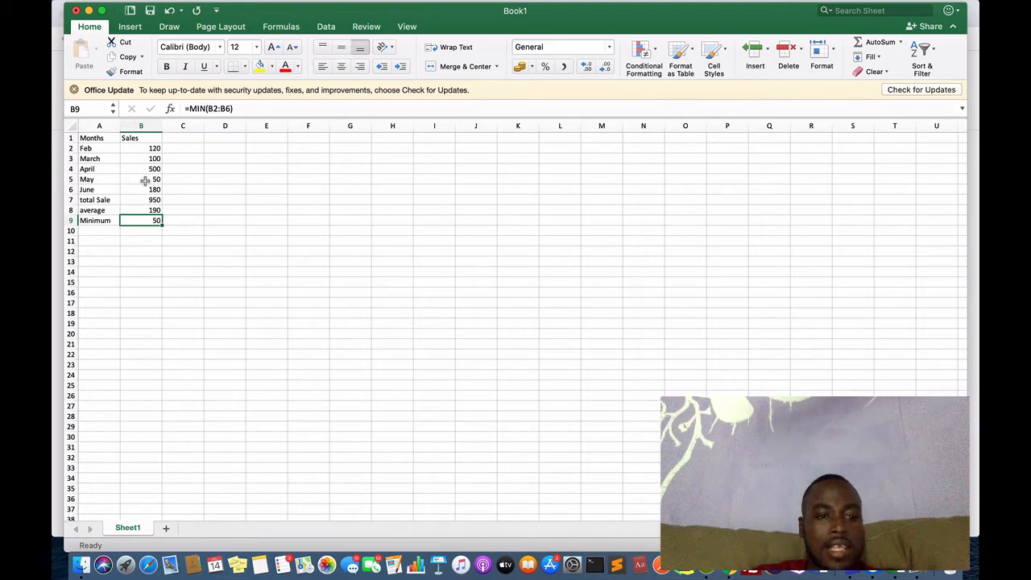
Label cell A10 "Maximum" below the minimum row.
click(98, 229)
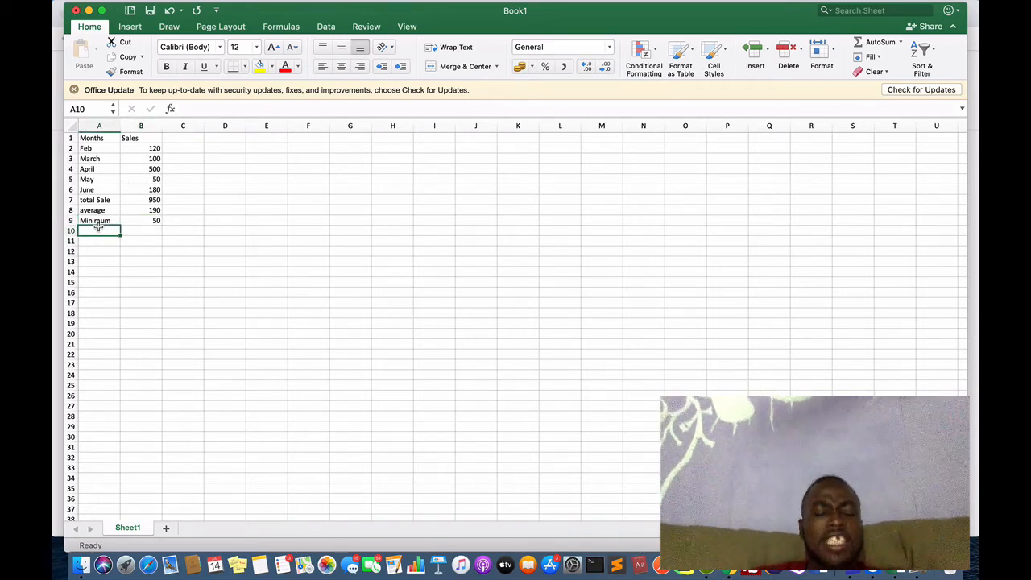
text(Max)
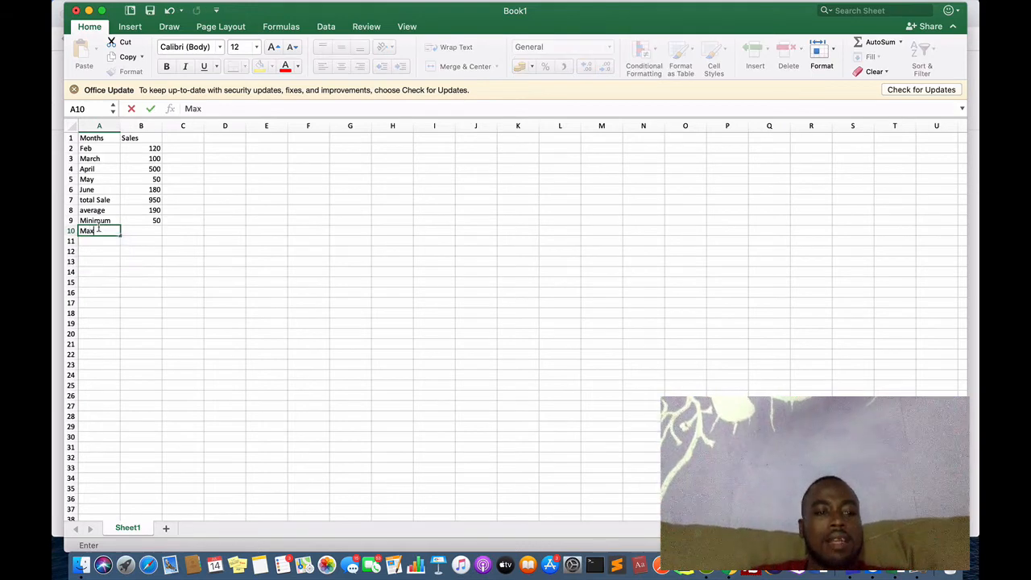
text(imum)
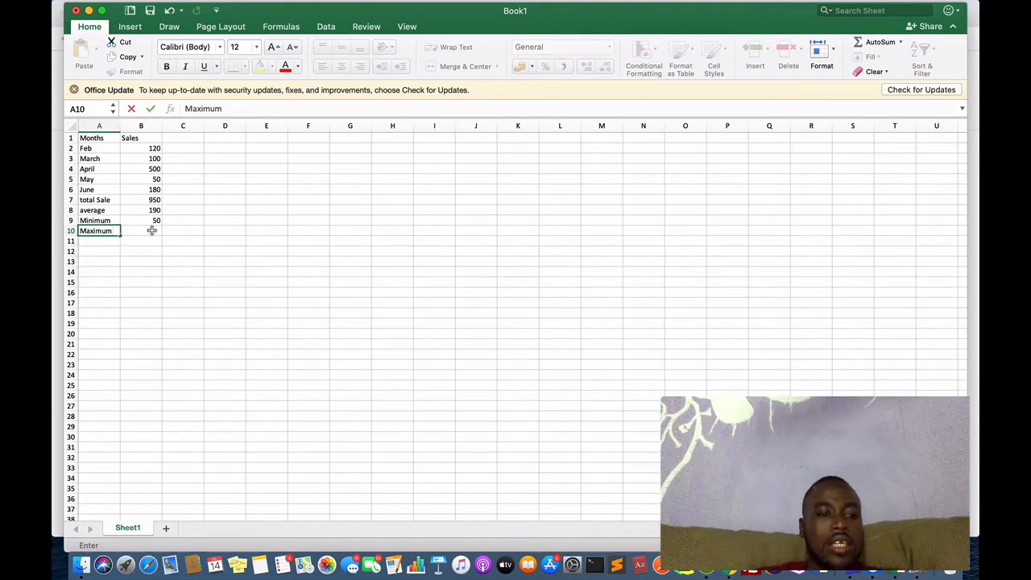
Calculate the highest monthly sale in cell B10 with =MAX(B2:B6).
click(151, 231)
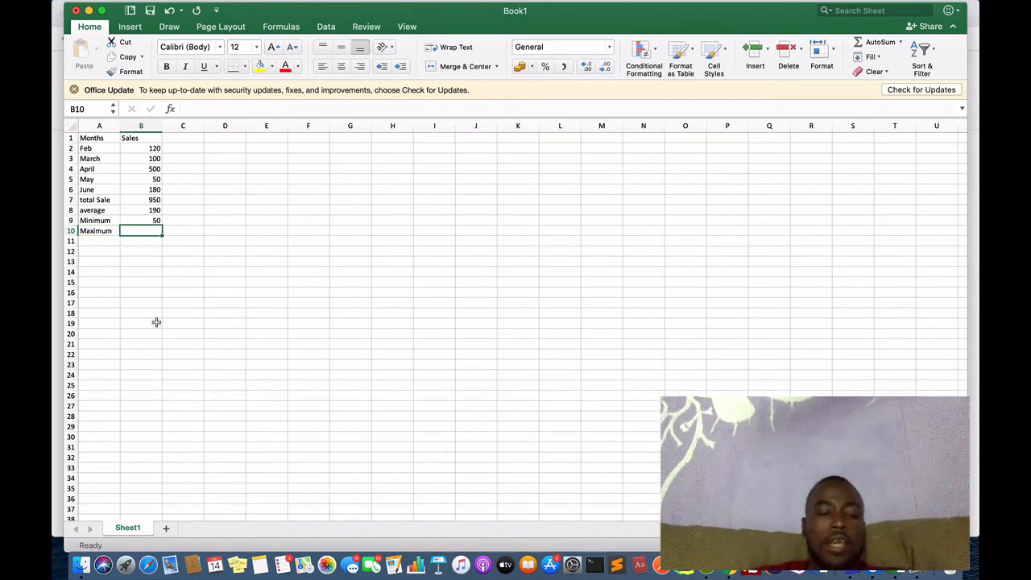
text(=Max)
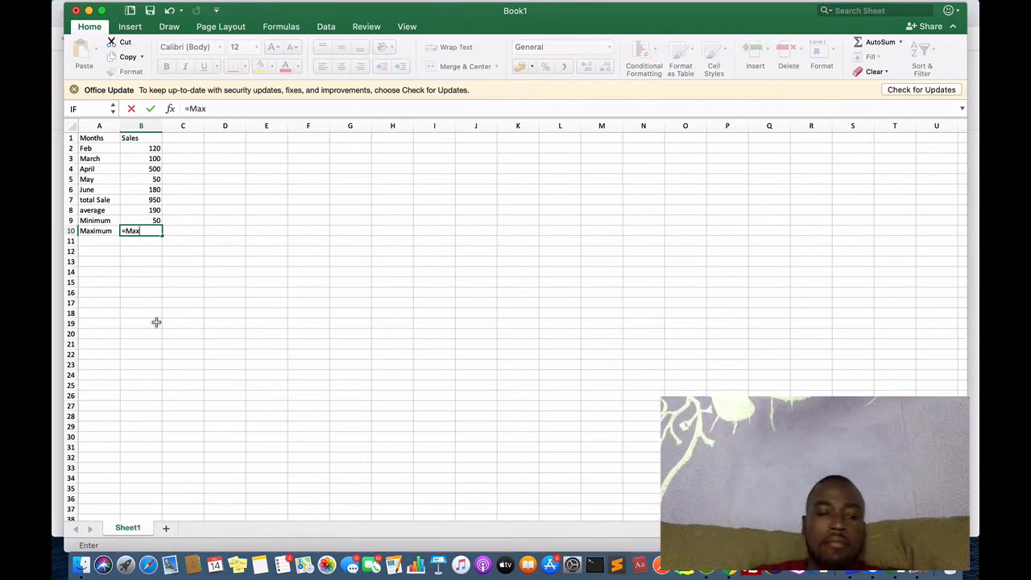
text(()
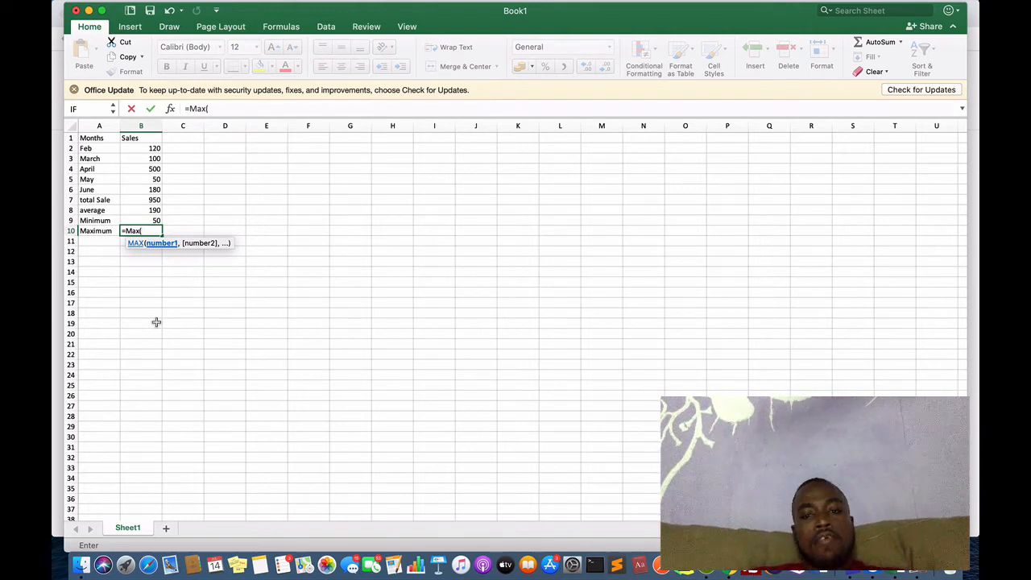
text(B)
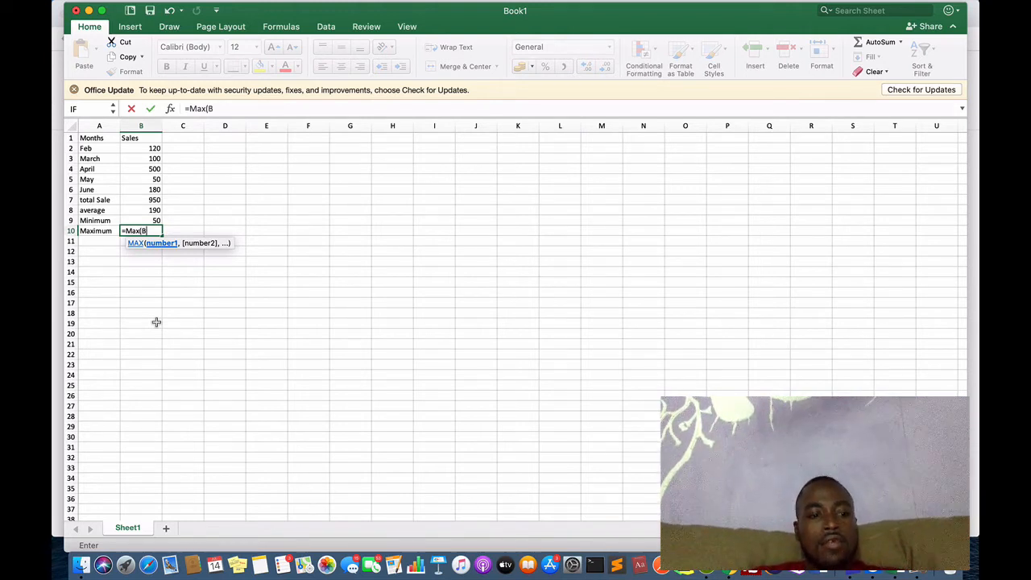
text(2:B)
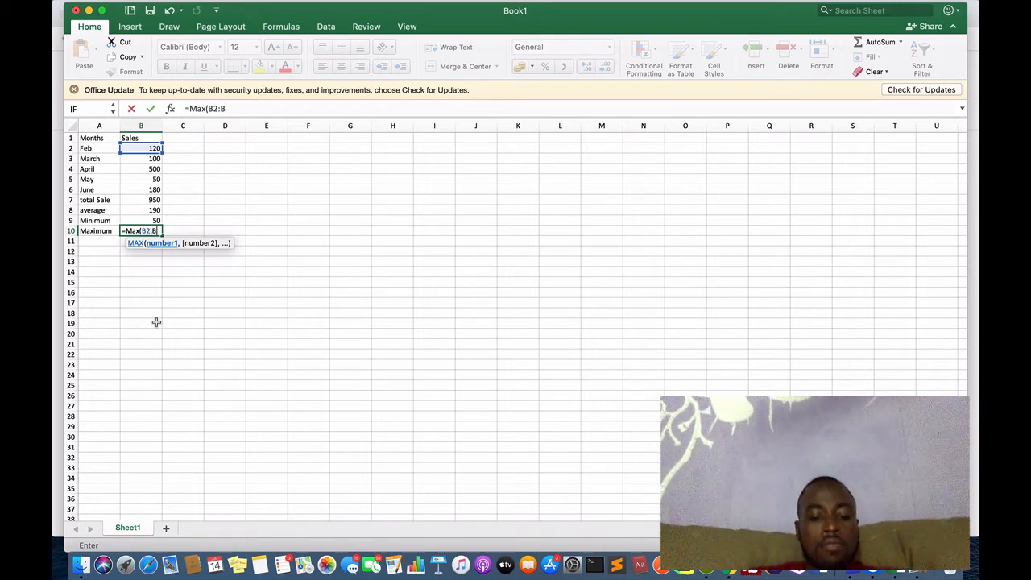
text(6)
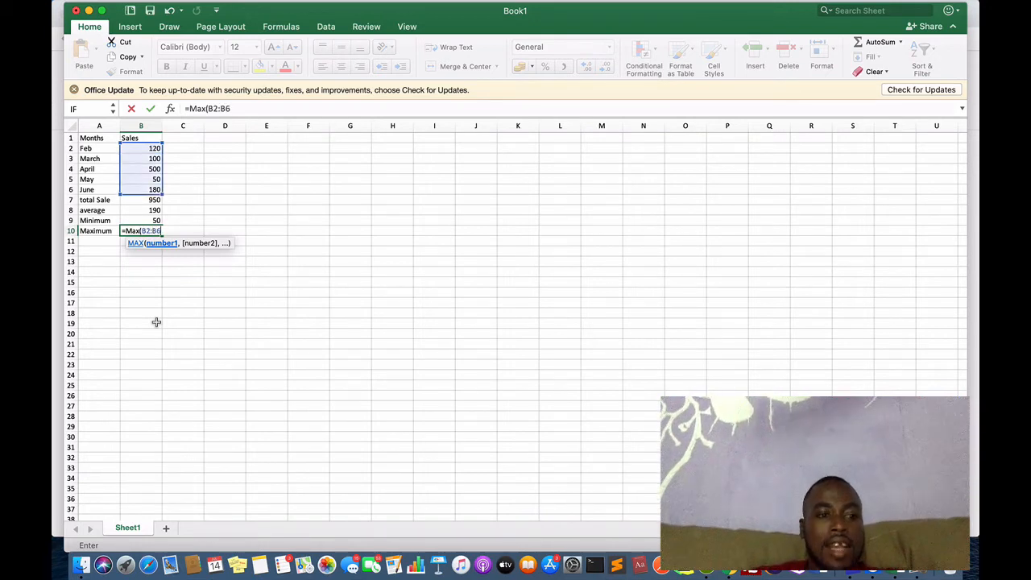
text())
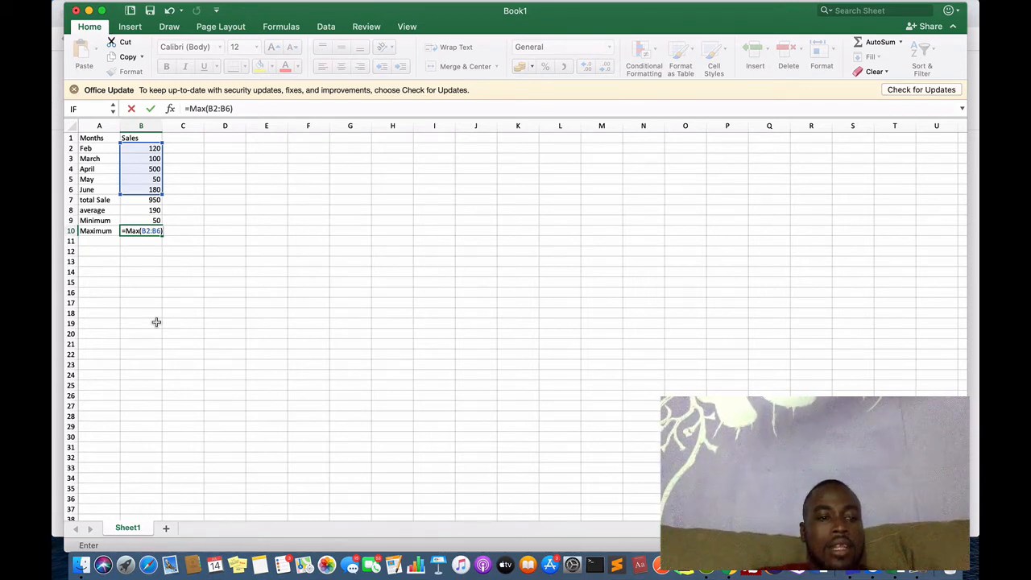
key(Return)
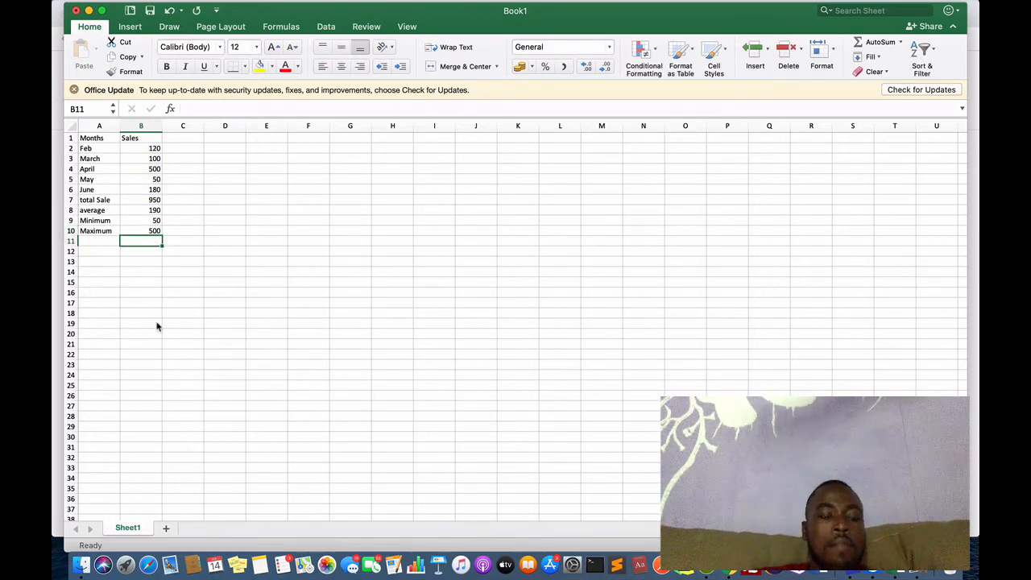
Label cell A11 "Count" and cell A12 "CountIF" below the maximum row.
click(96, 237)
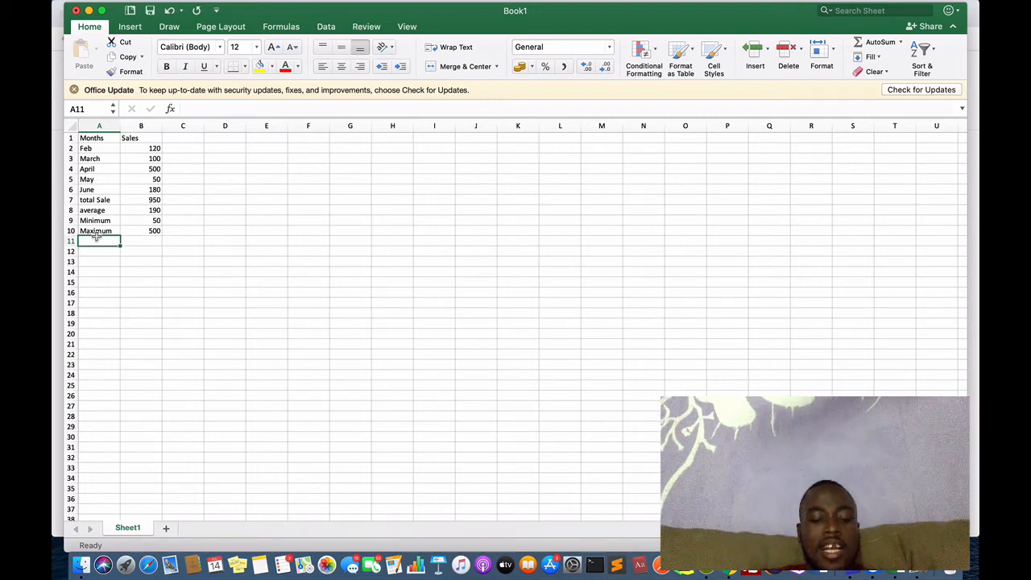
text(Count)
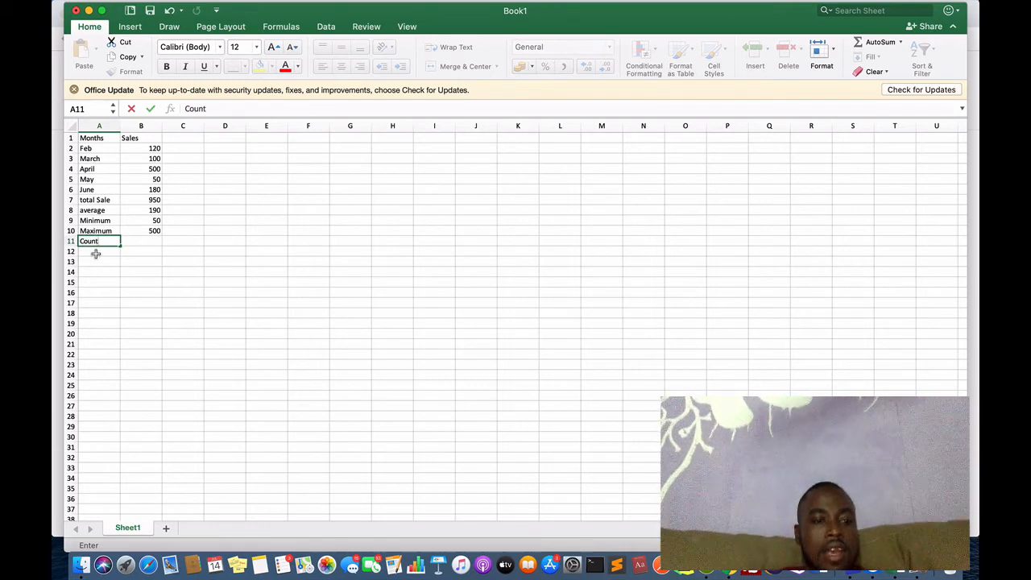
key(Return)
text(CountIF)
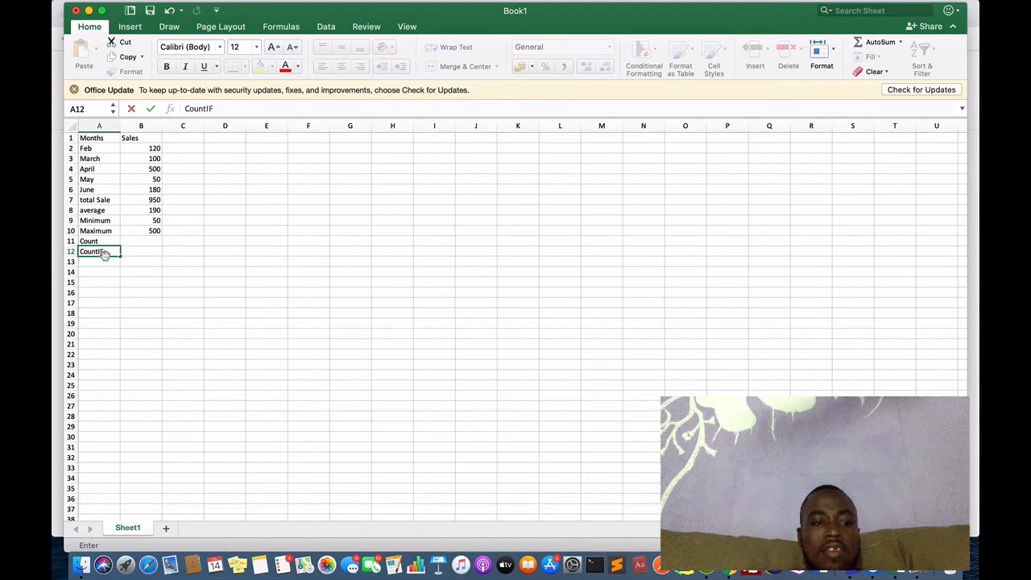
Count the monthly sales entries in cell B11 with =COUNT(B2:B6).
click(137, 240)
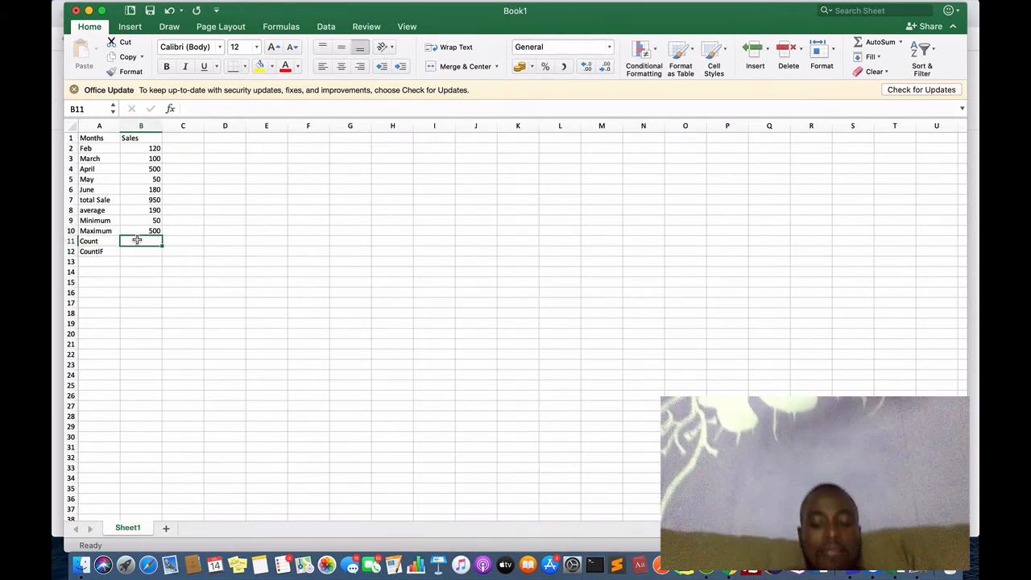
text(=)
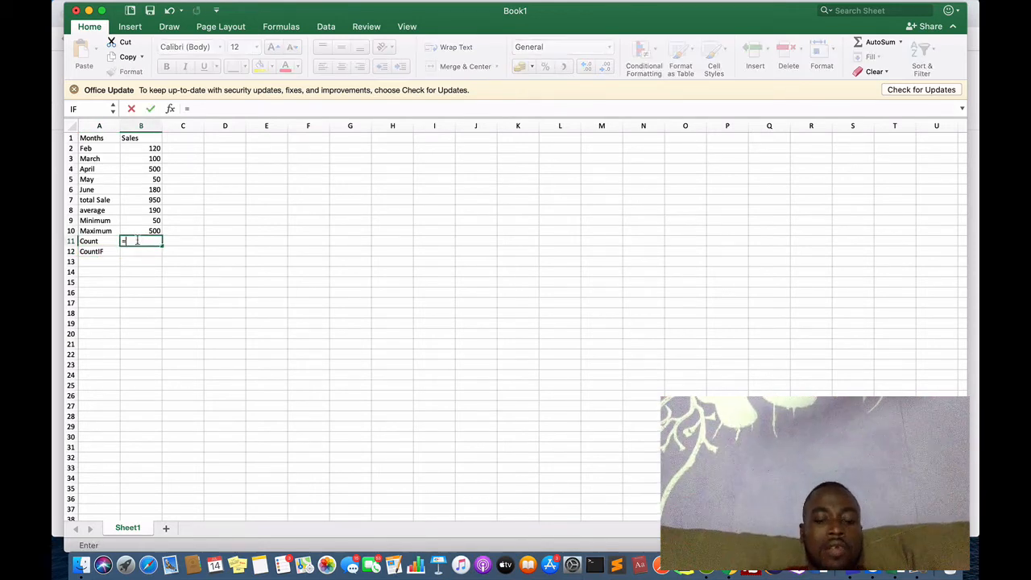
text(count)
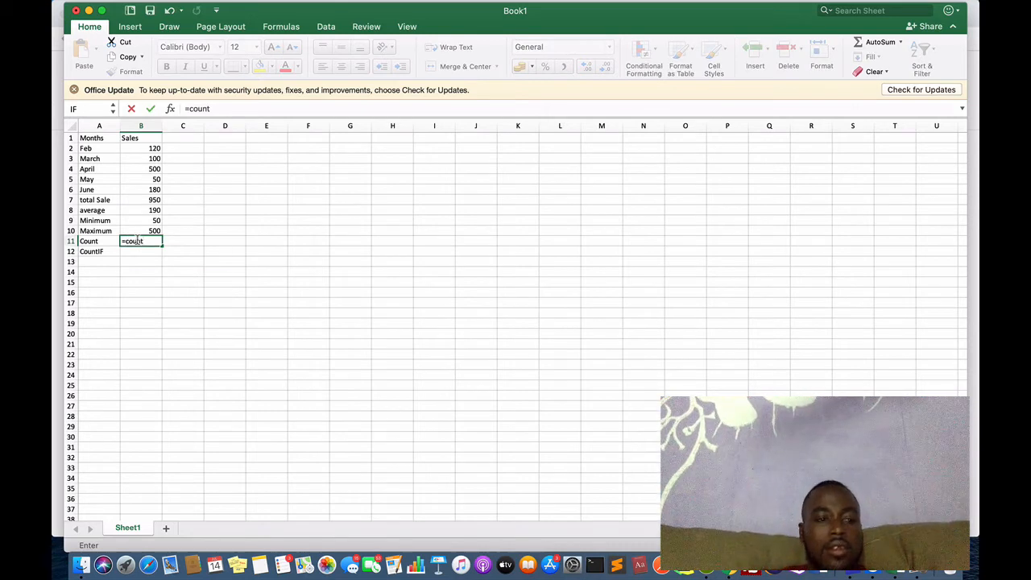
text(()
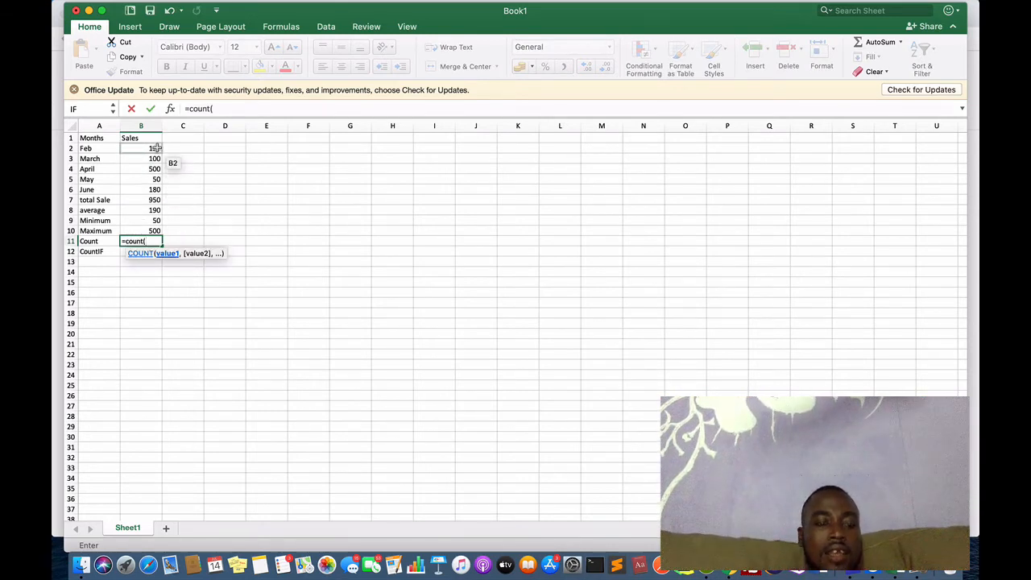
drag(155, 148, 155, 188)
key(Return)
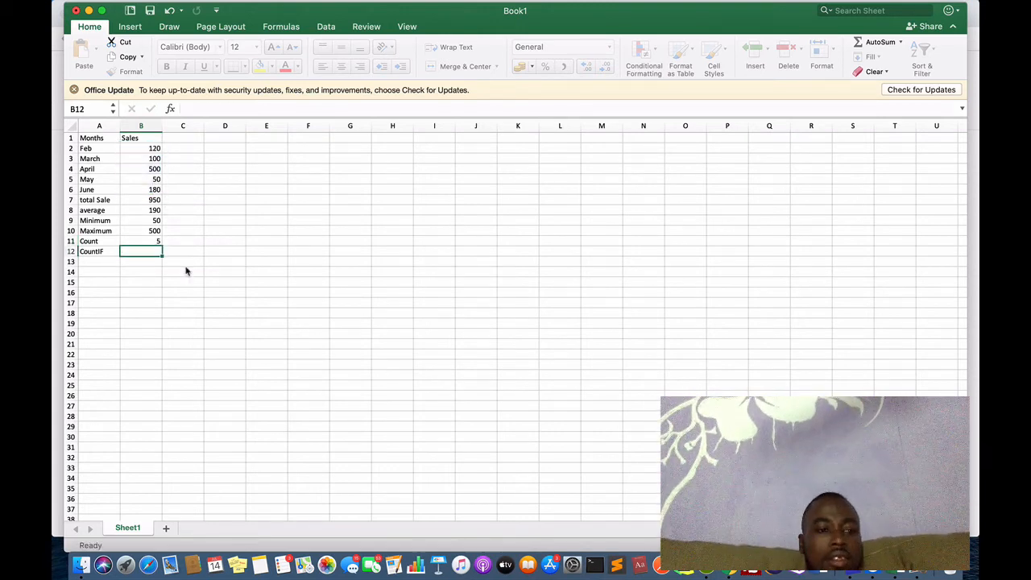
Inspect the COUNT formula in cell B11 and leave it without saving any edit.
click(159, 242)
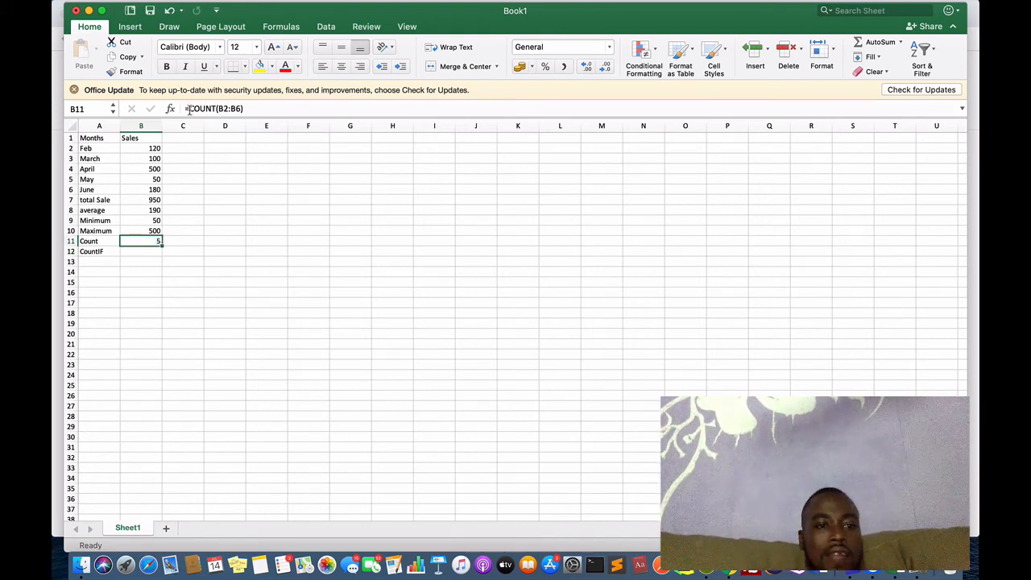
drag(188, 109, 244, 109)
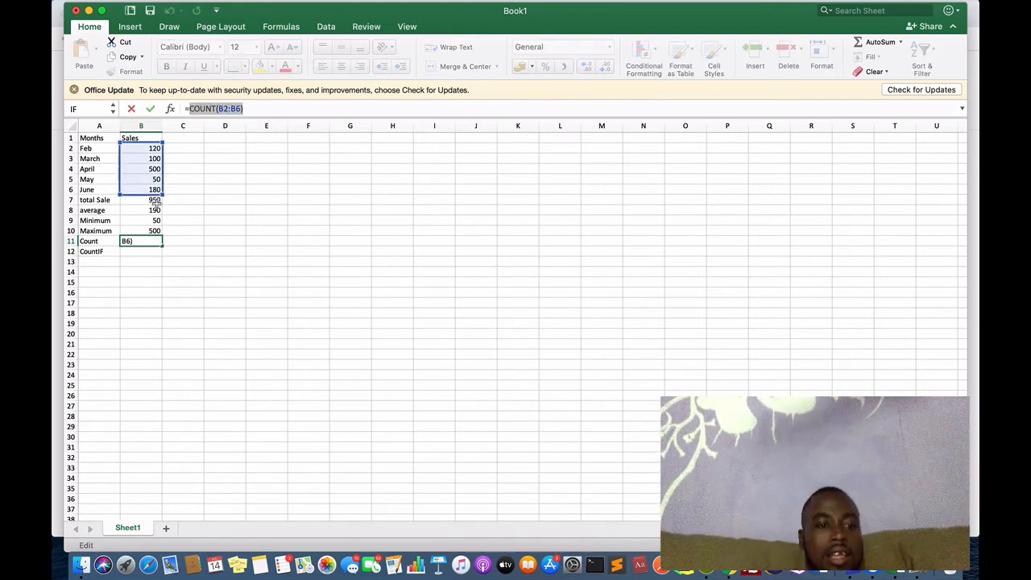
click(143, 248)
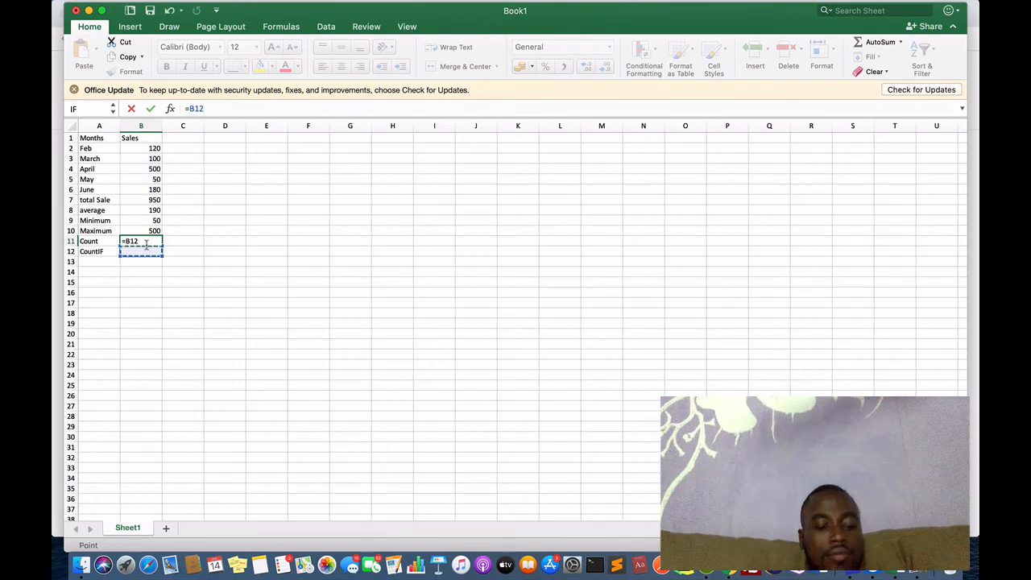
key(Escape)
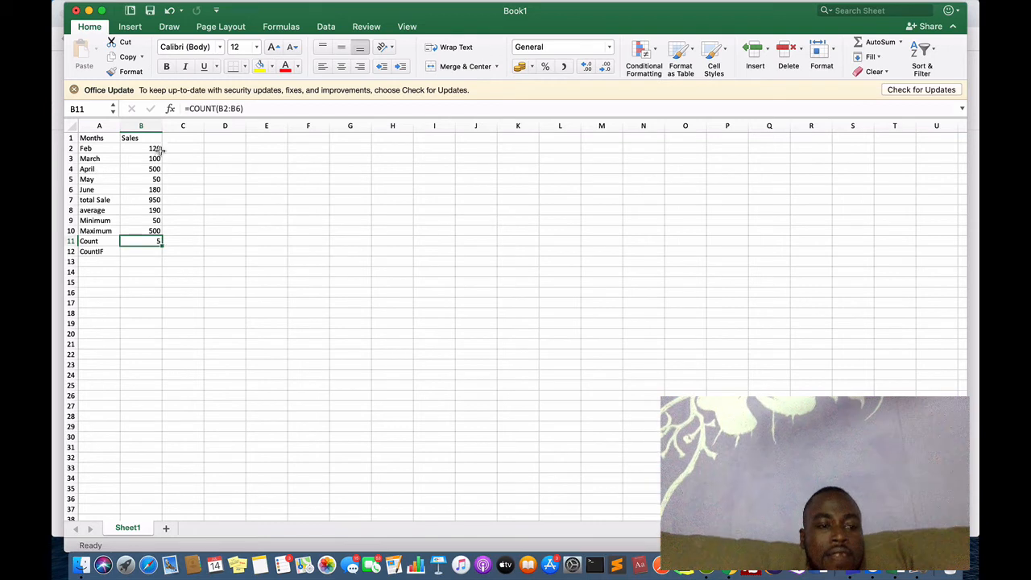
Try to count the sales above 100 in cell B12 with =CountIF(B2:B6,>100).
click(144, 252)
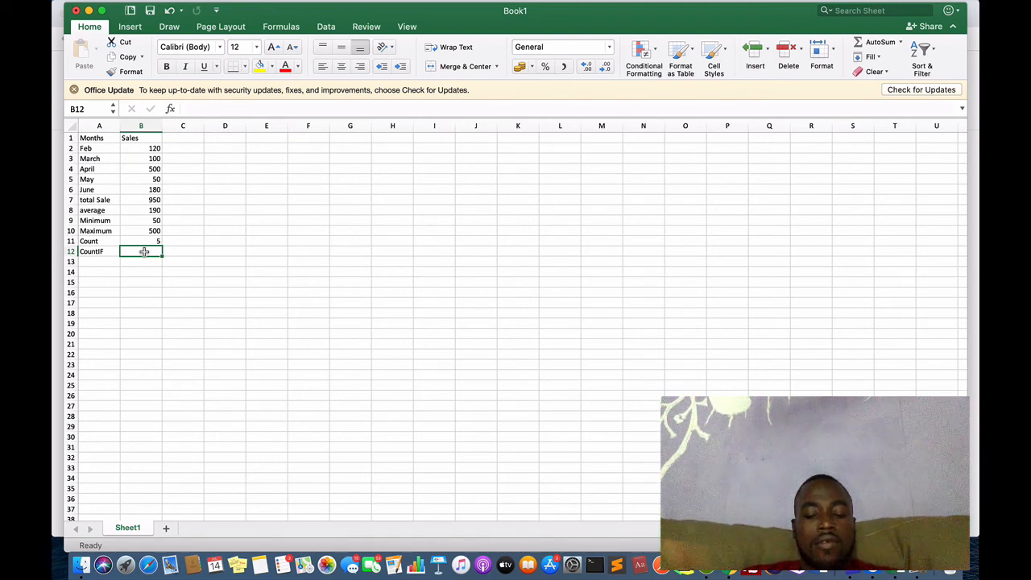
text(=)
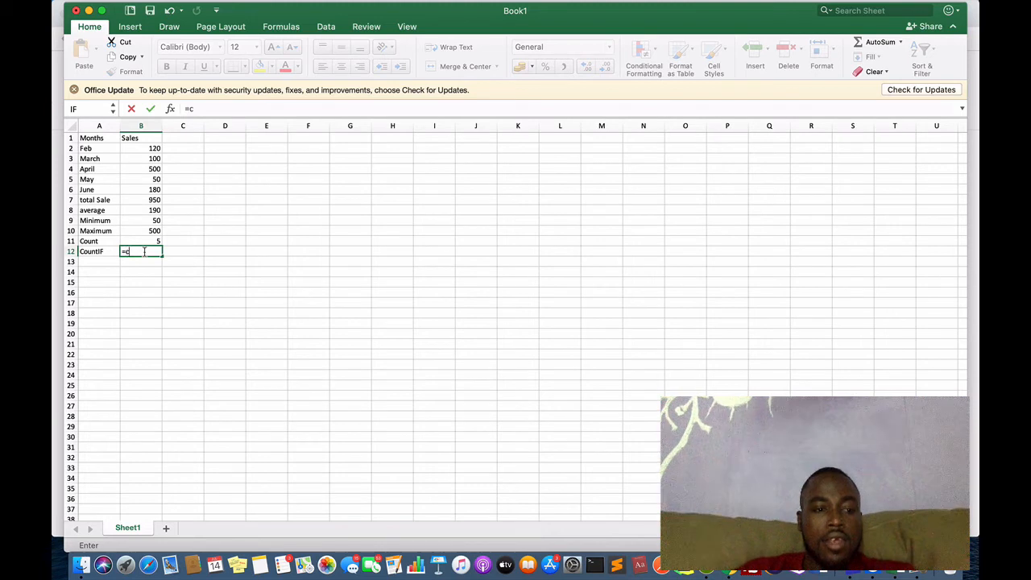
text(coun)
key(BackSpace)
key(BackSpace)
key(BackSpace)
key(BackSpace)
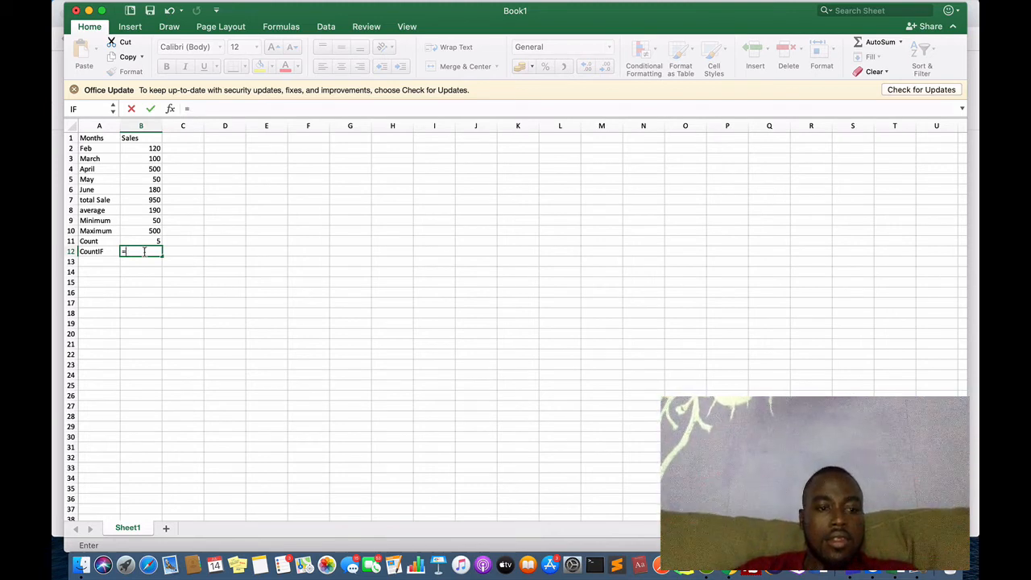
text(Coun)
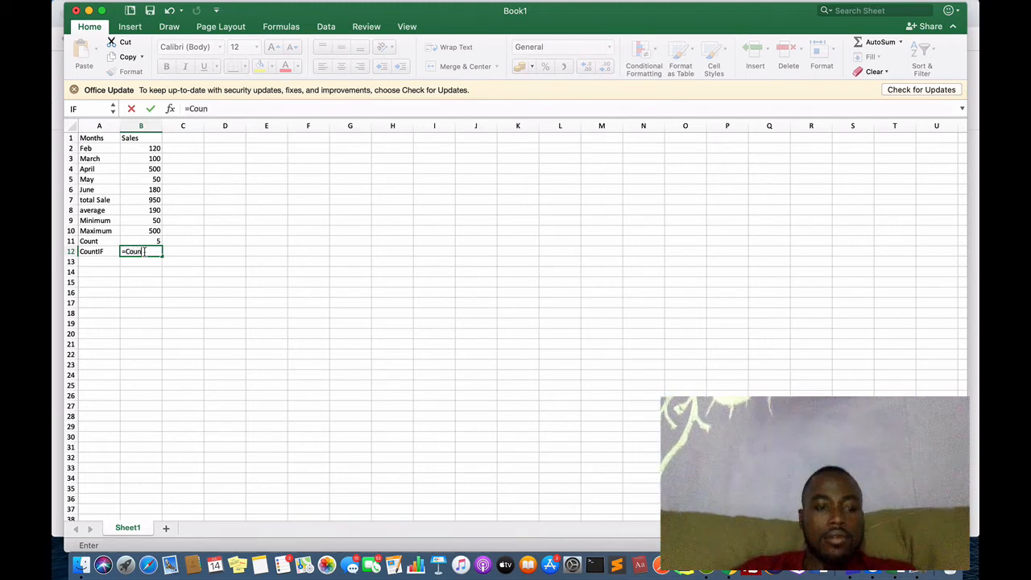
text(tIF)
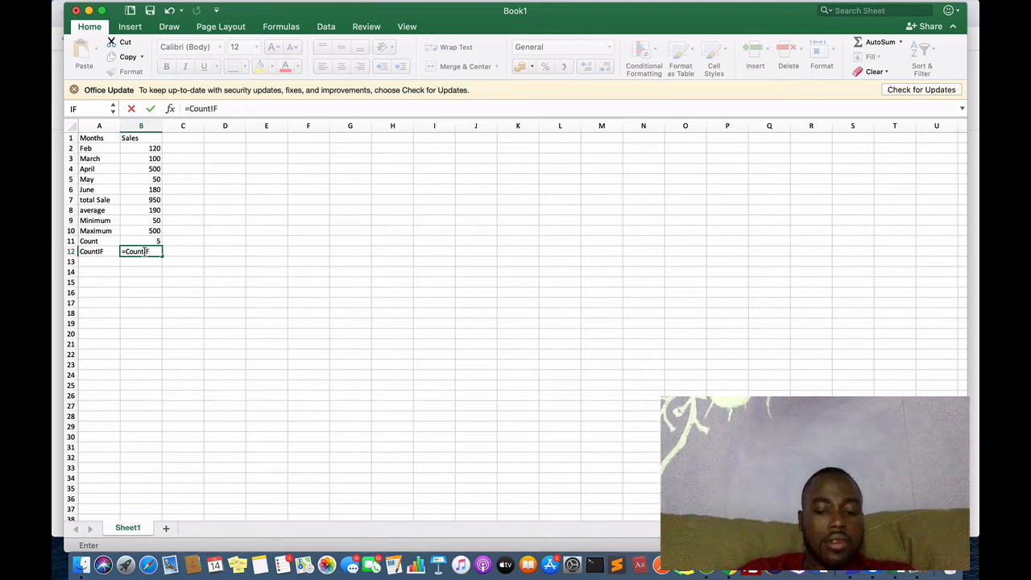
text(()
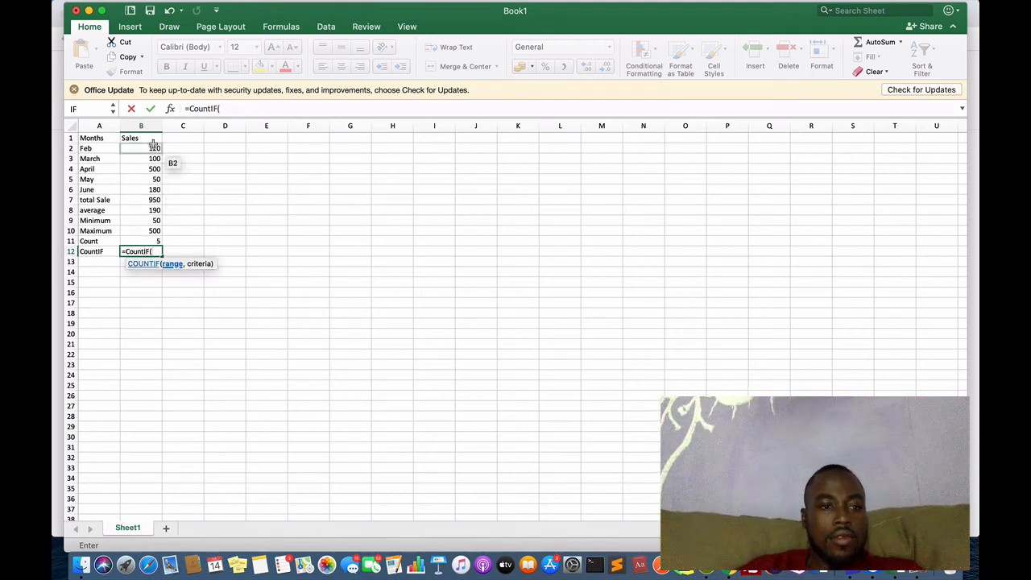
drag(153, 145, 153, 188)
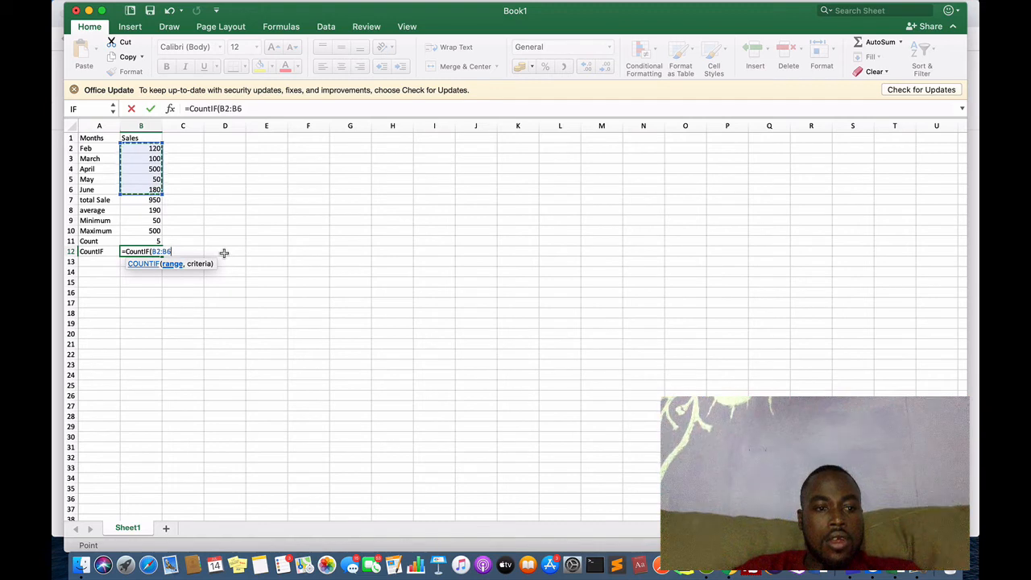
text(,>)
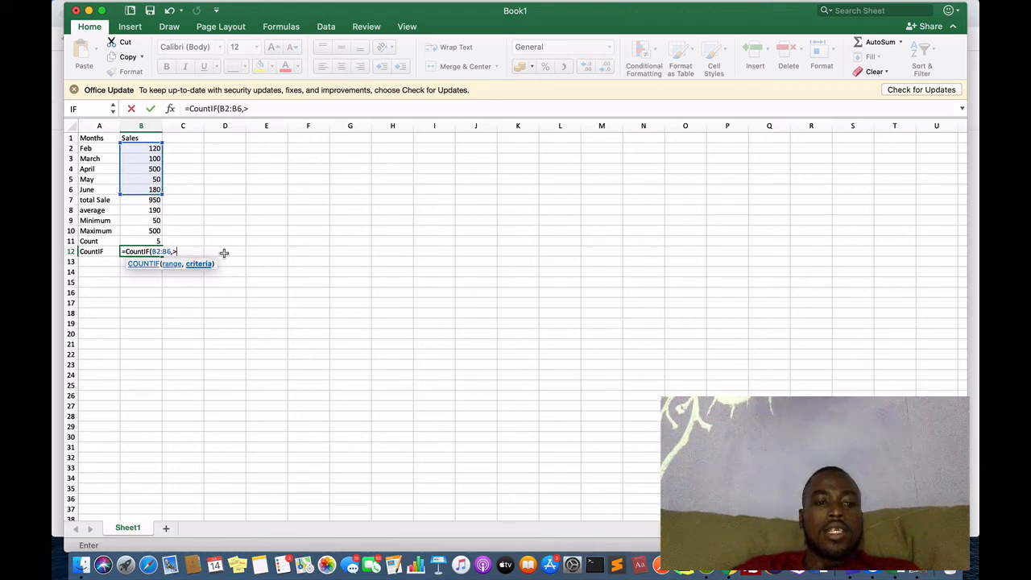
text(100))
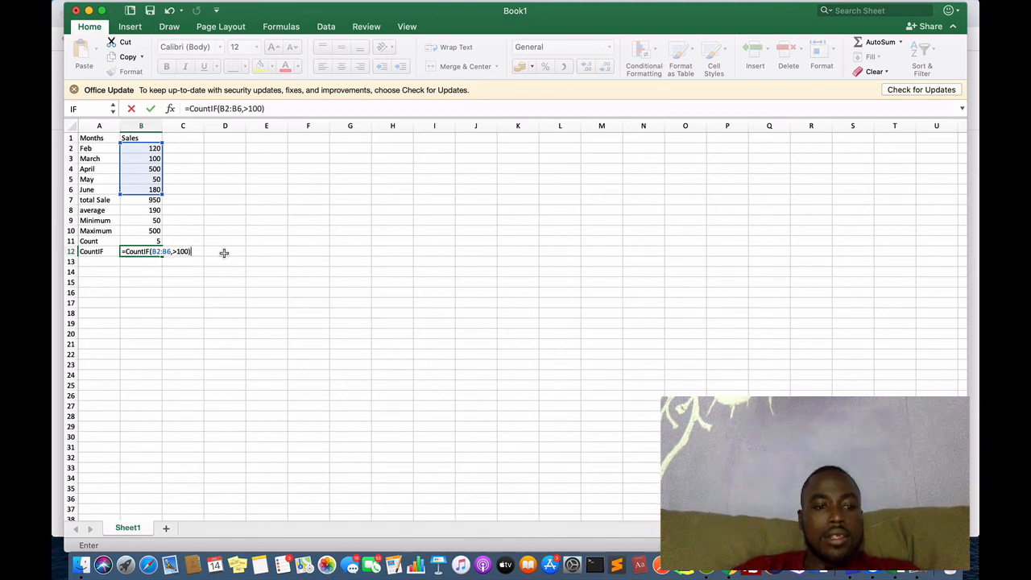
key(Return)
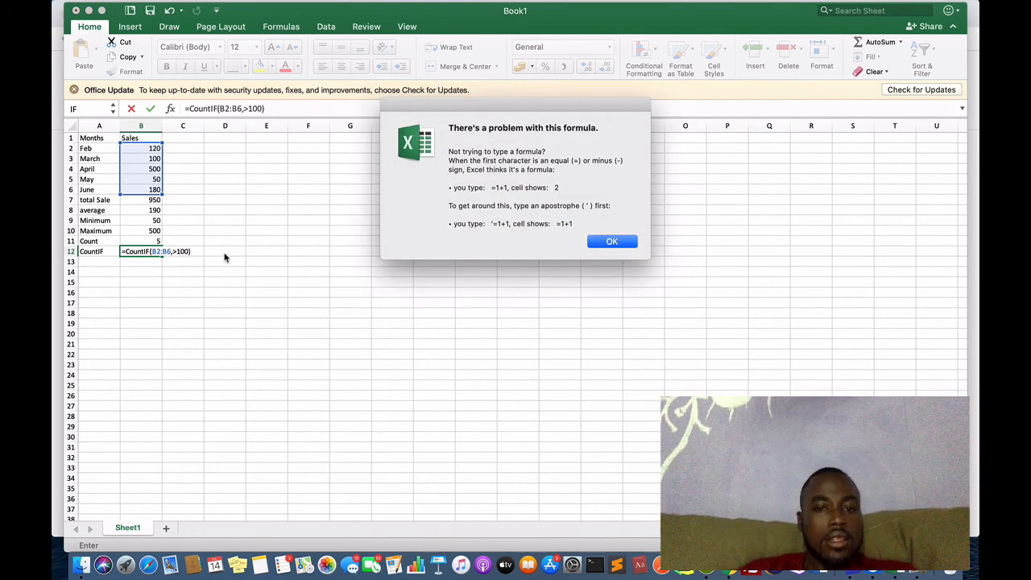
click(604, 244)
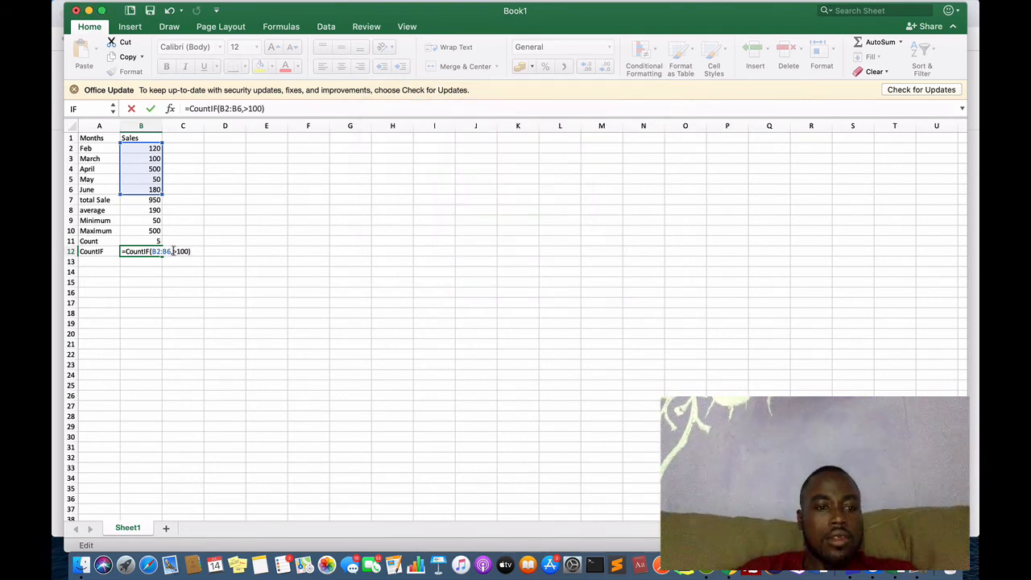
Replace the comma before >100 in the B12 formula with a space and try to enter =CountIF(B2:B6 >100).
click(173, 251)
key(BackSpace)
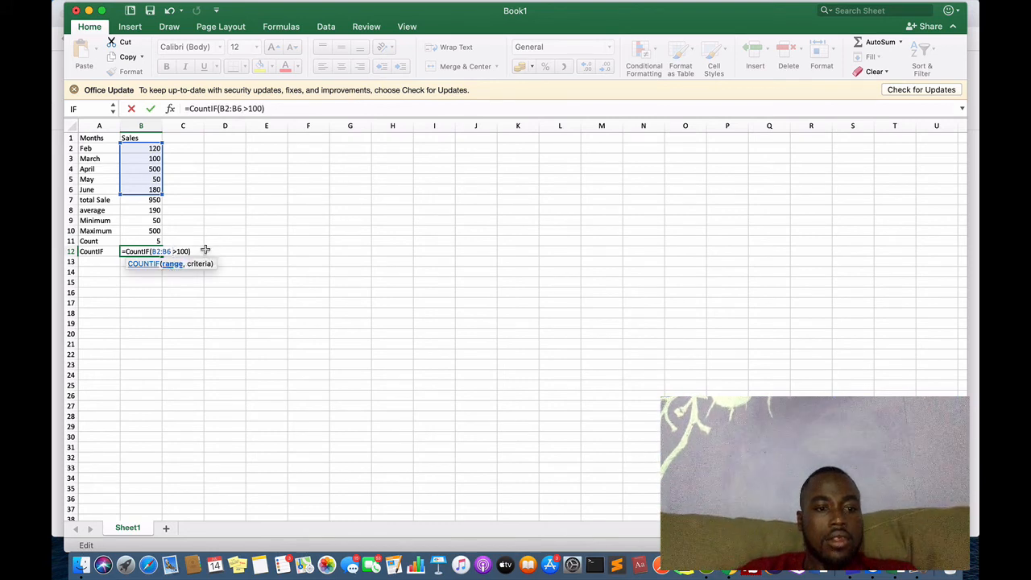
key(Return)
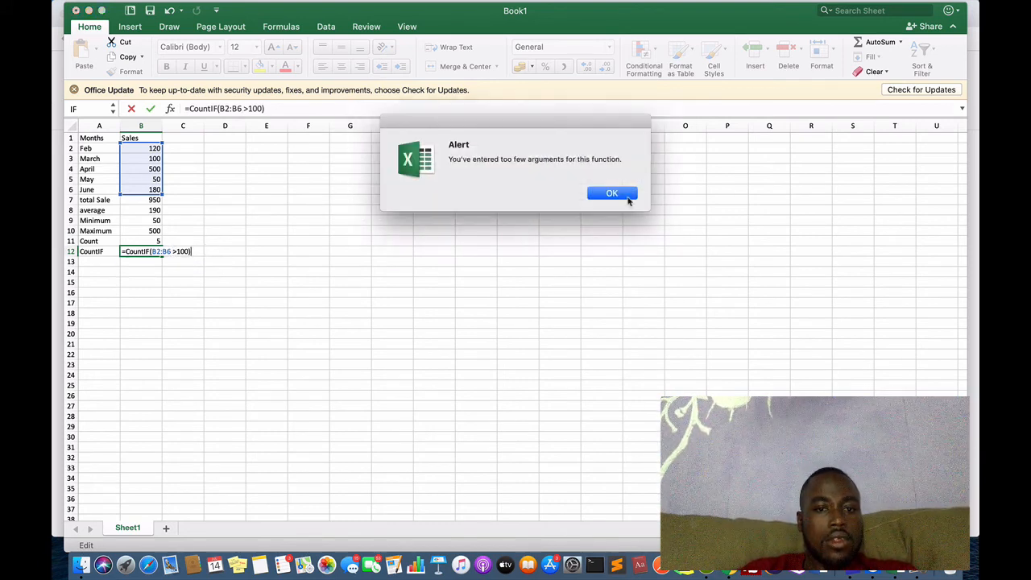
click(625, 198)
drag(190, 253, 154, 252)
click(154, 252)
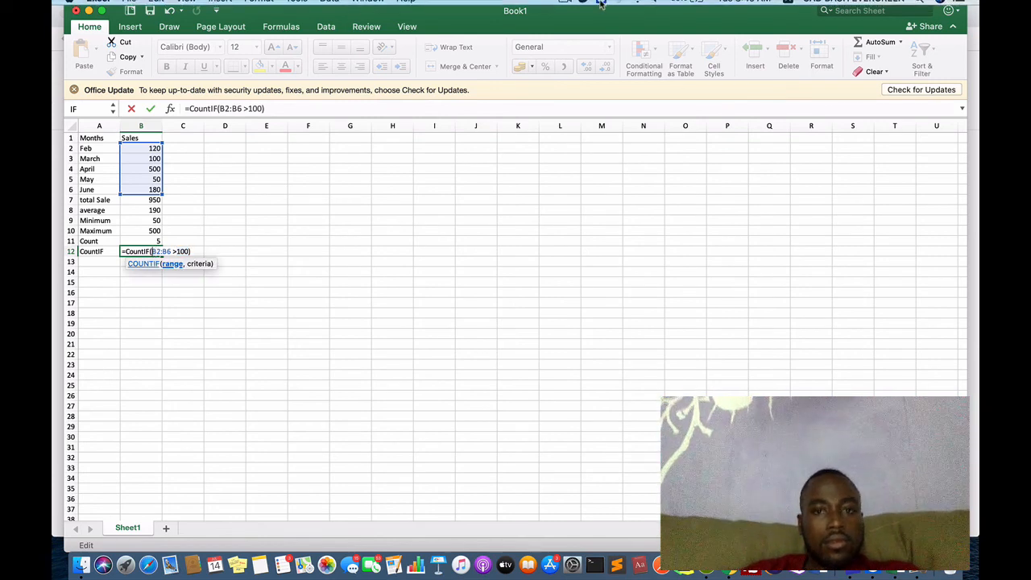
click(564, 7)
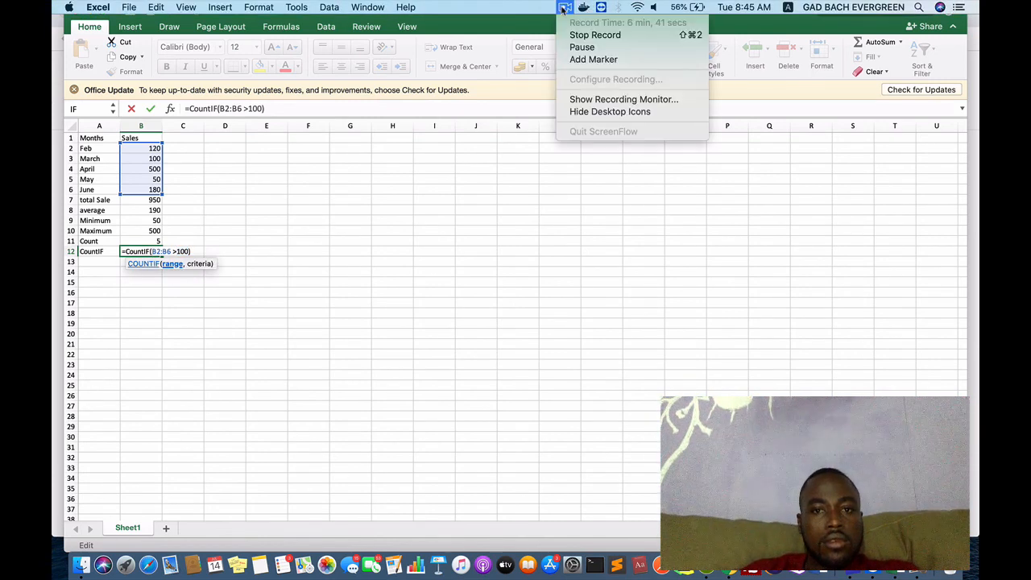
click(581, 46)
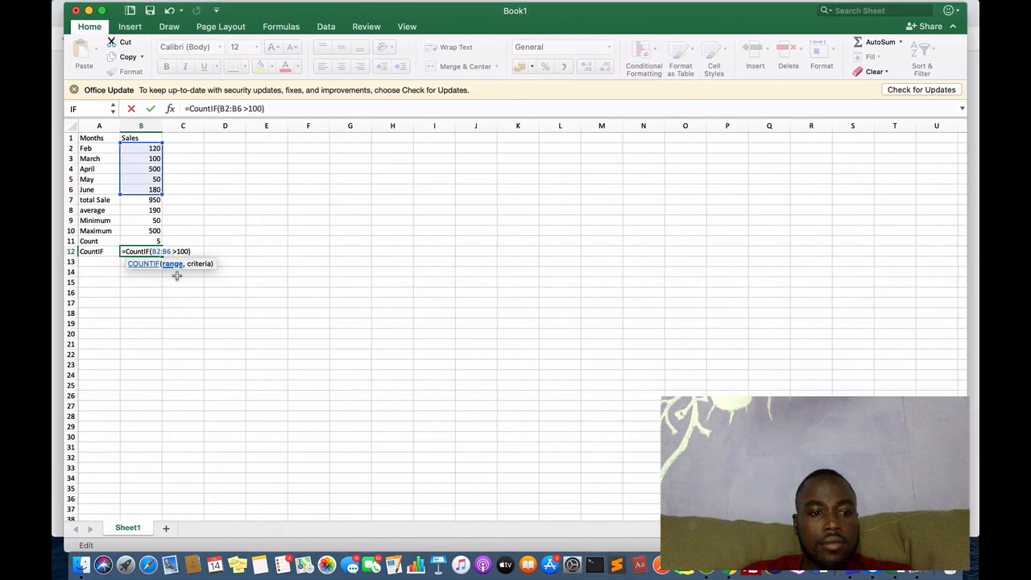
Add an opening quotation mark before the >100 criterion in the B12 formula.
text(")
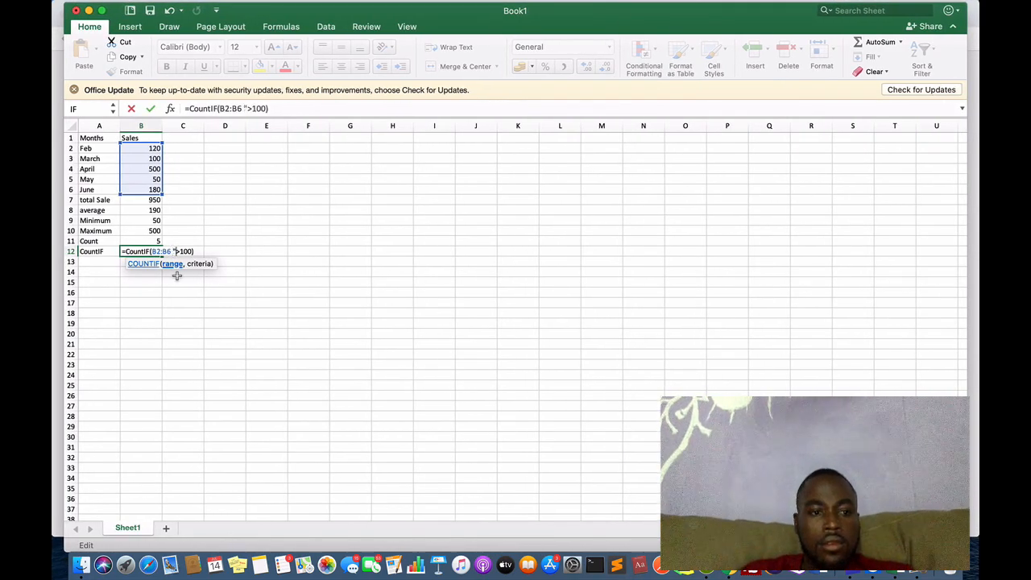